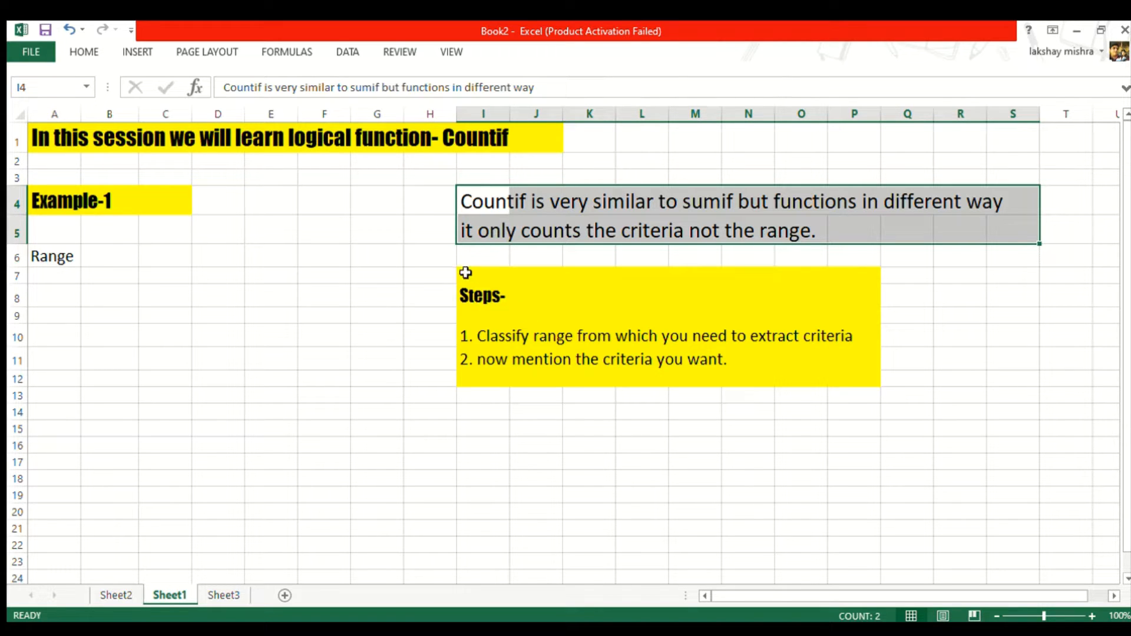
# Step: Write the note CRITERIA=B in cell J15 below the yellow steps box
pyautogui.moveTo(459, 273); pyautogui.dragTo(872, 400)
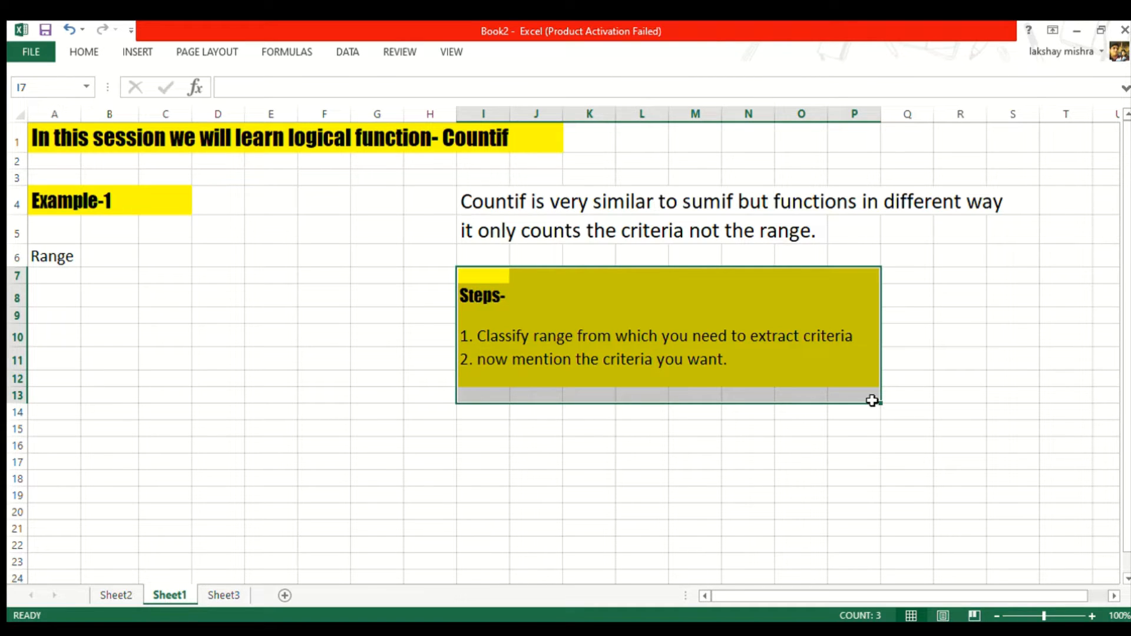
pyautogui.click(544, 434)
pyautogui.write('CRI')
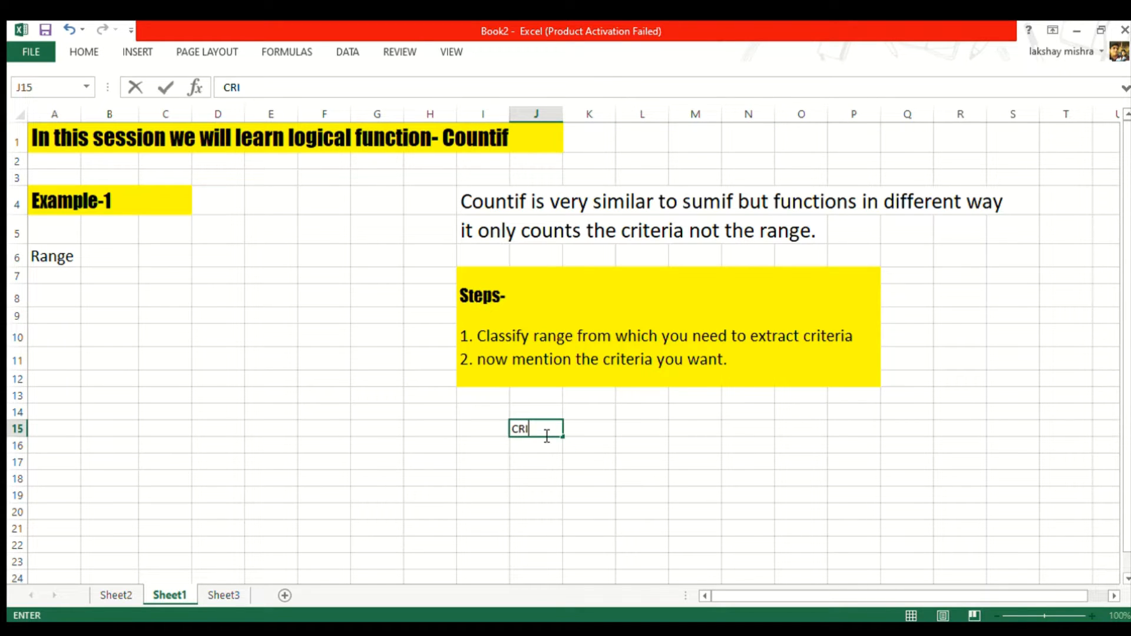
pyautogui.write('TERIA=B')
# Step: Fill cells A7 to A11 under the Range heading with A, B, B, C and D
pyautogui.click(60, 278)
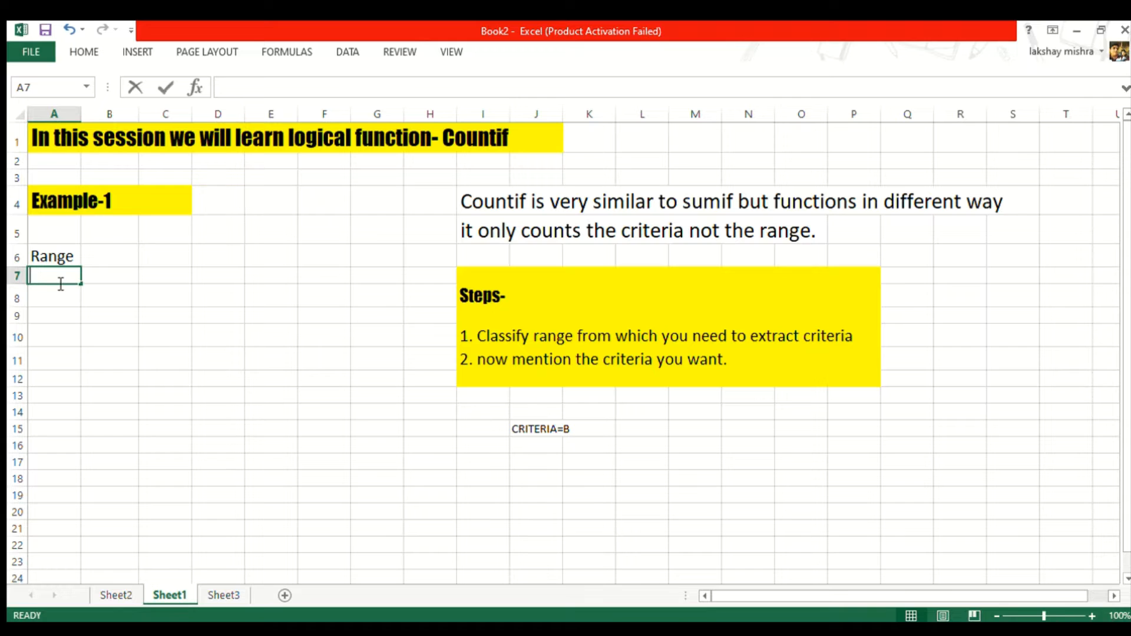
pyautogui.write('A')
pyautogui.press('Return')
pyautogui.write('B')
pyautogui.press('Return')
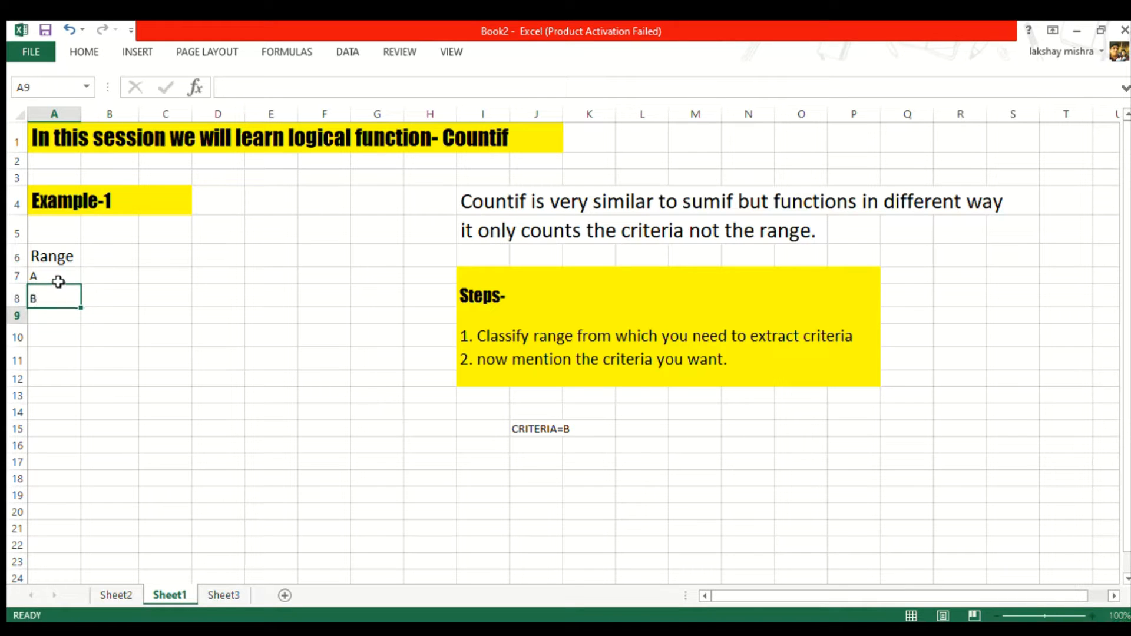
pyautogui.write('B')
pyautogui.press('Return')
pyautogui.write('C')
pyautogui.press('Return')
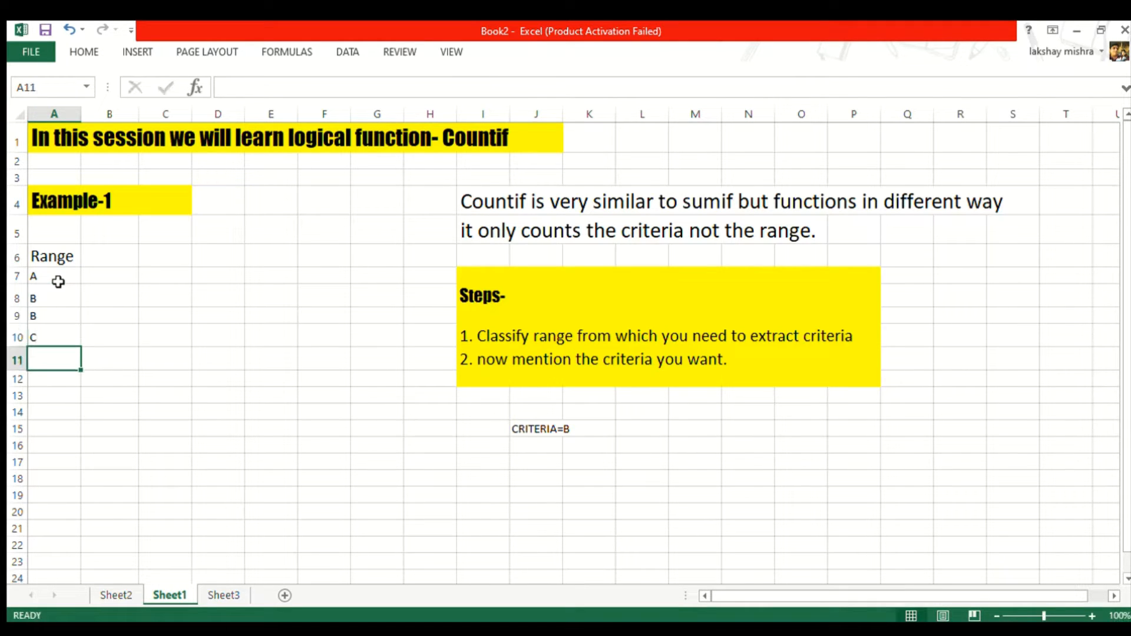
pyautogui.write('D')
# Step: Enter the numbers 11, 12, 13, 14 and 15 in cells B7 to B11 beside the letters
pyautogui.click(115, 274)
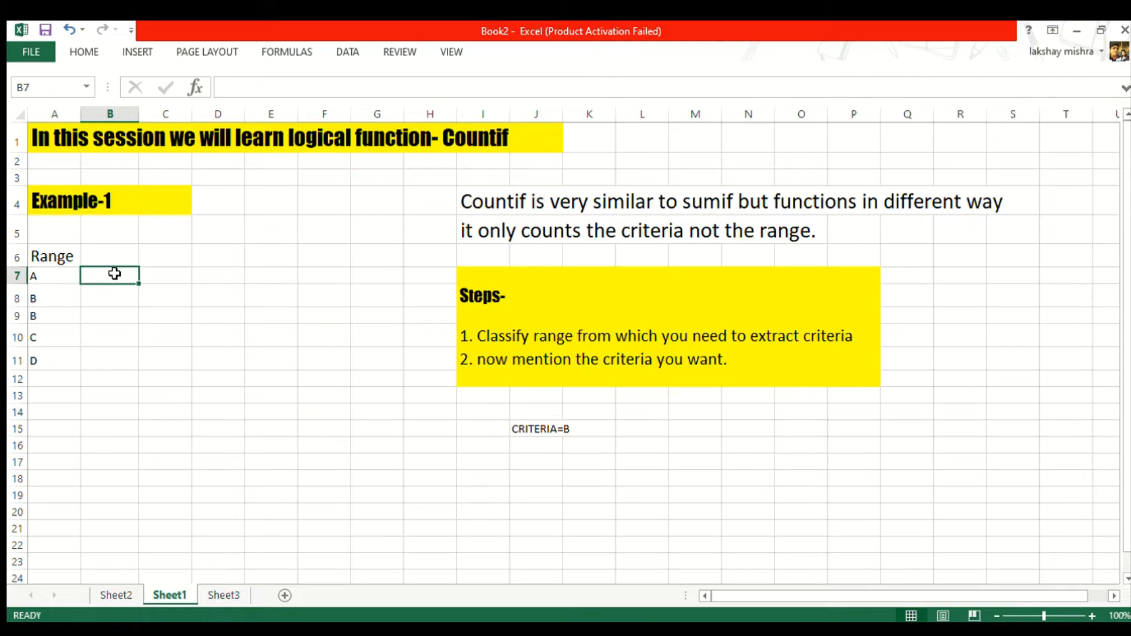
pyautogui.write('11')
pyautogui.press('Return')
pyautogui.write('12')
pyautogui.press('Return')
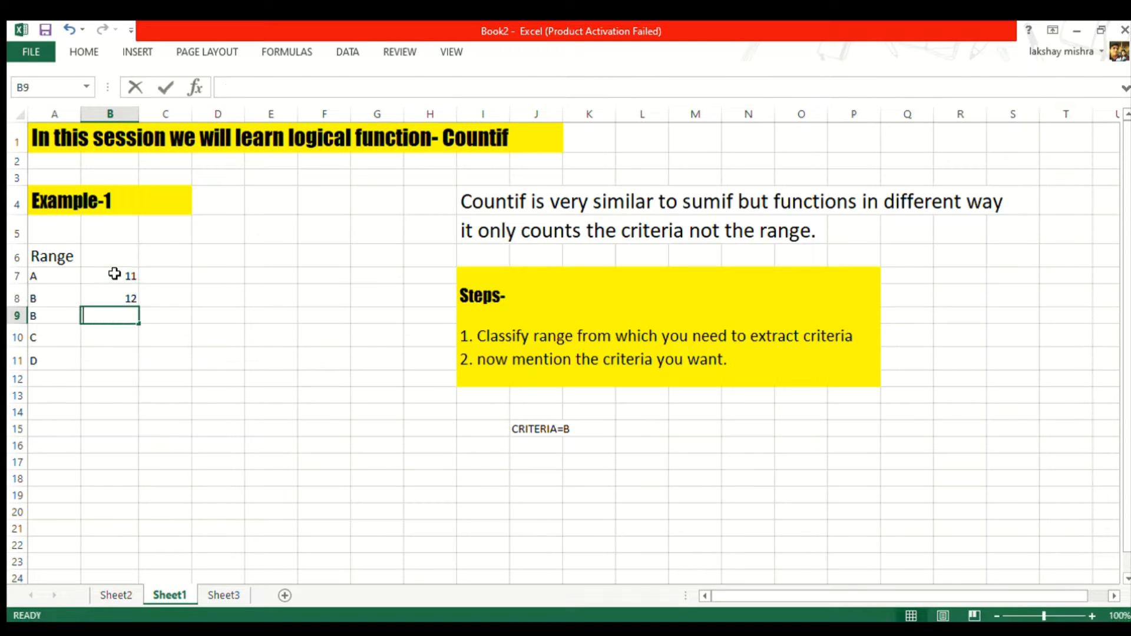
pyautogui.write('13')
pyautogui.press('Return')
pyautogui.write('14')
pyautogui.press('Return')
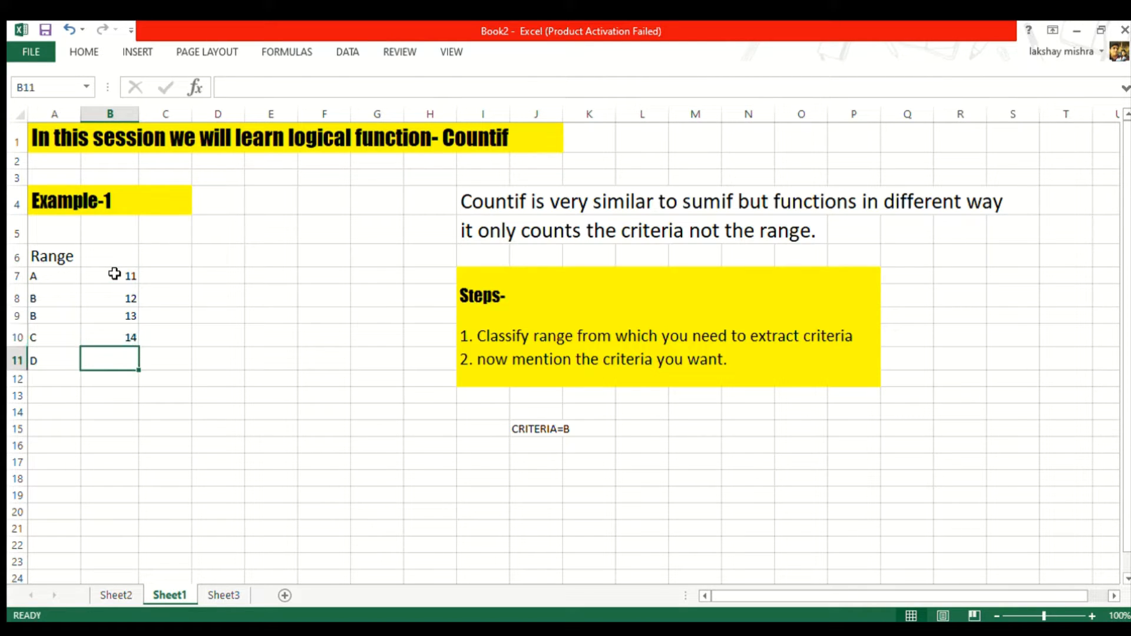
pyautogui.write('15')
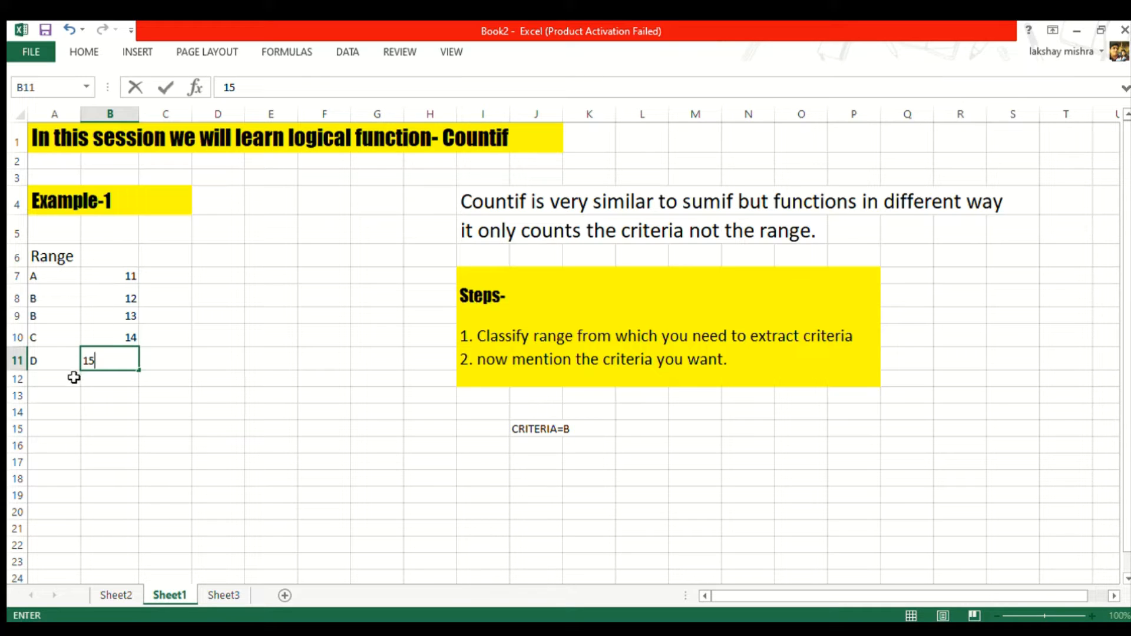
# Step: Enter the formula =COUNTIF(A7:A11,"B") in cell A13
pyautogui.click(62, 400)
pyautogui.write('=COUNT')
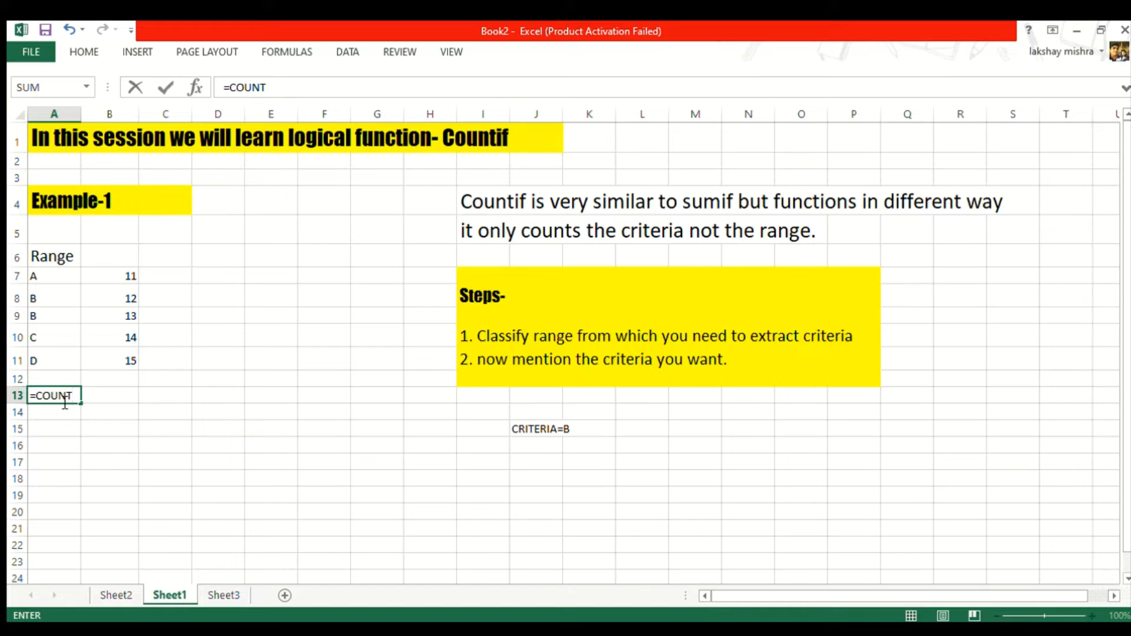
pyautogui.write('IF(')
pyautogui.click(52, 274)
pyautogui.moveTo(52, 293); pyautogui.dragTo(50, 361)
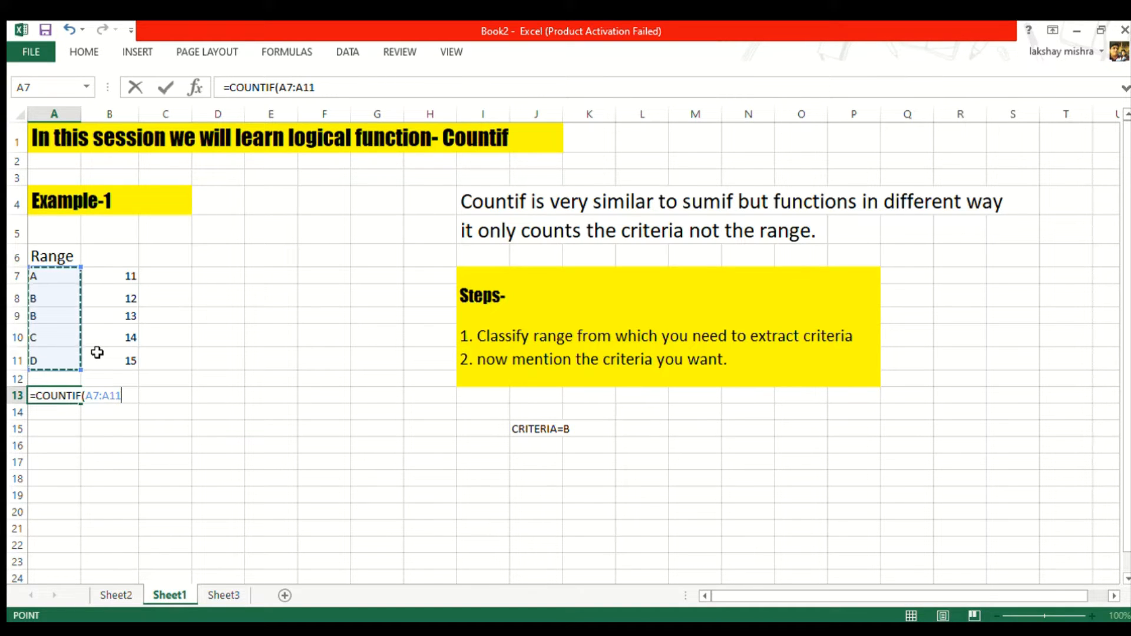
pyautogui.write(',"')
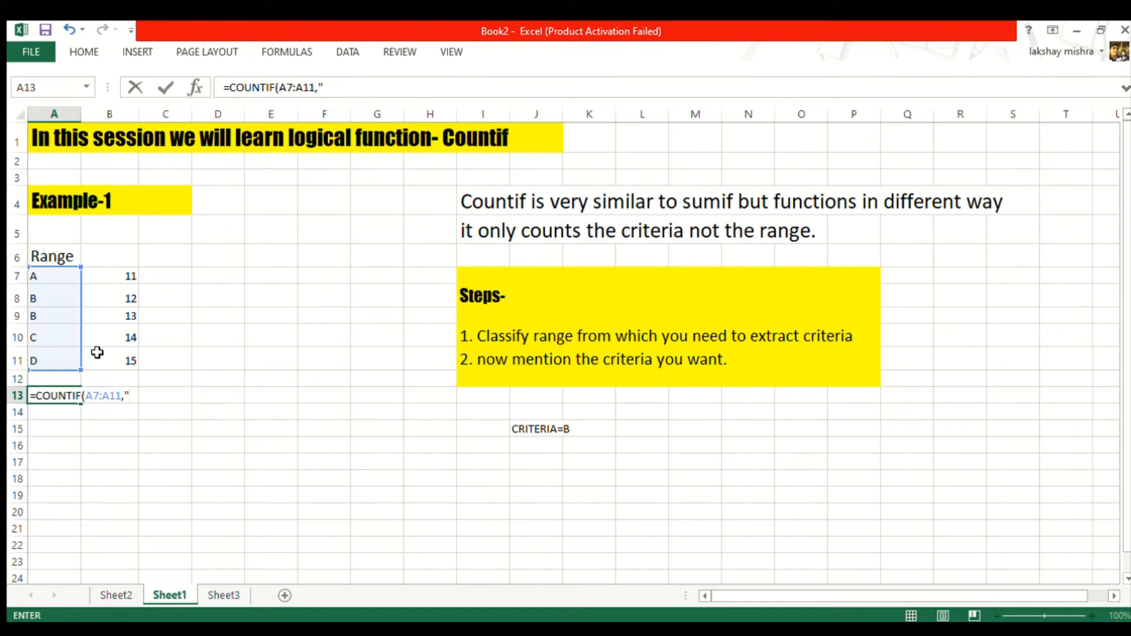
pyautogui.write('B")')
pyautogui.press('Return')
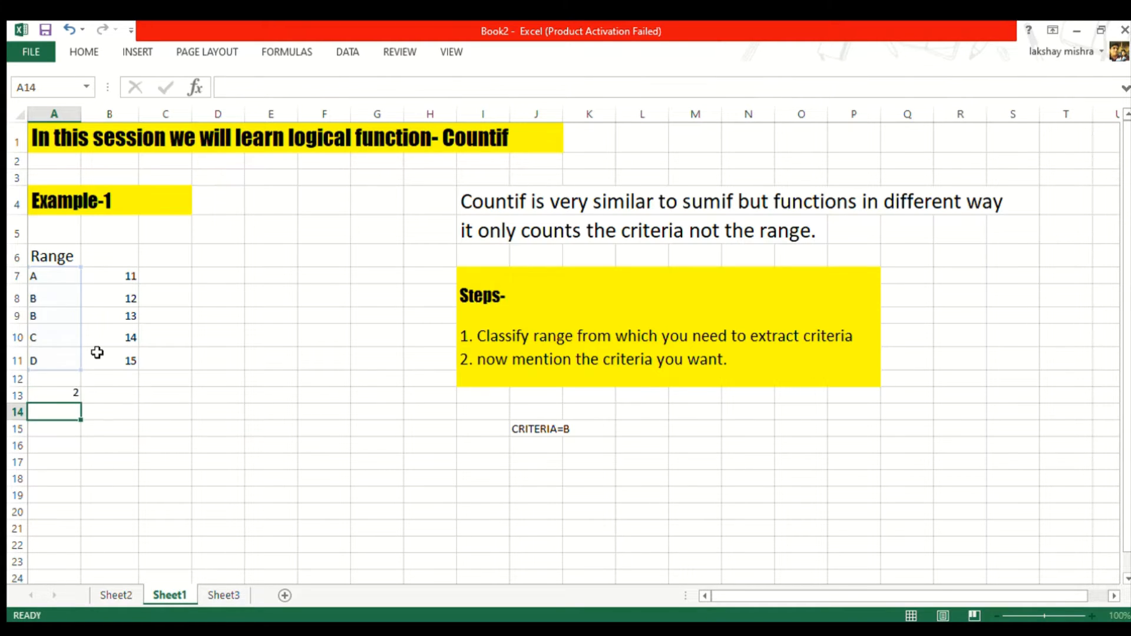
# Step: Change the letter in cell A10 of the range to B
pyautogui.click(66, 346)
pyautogui.write('B')
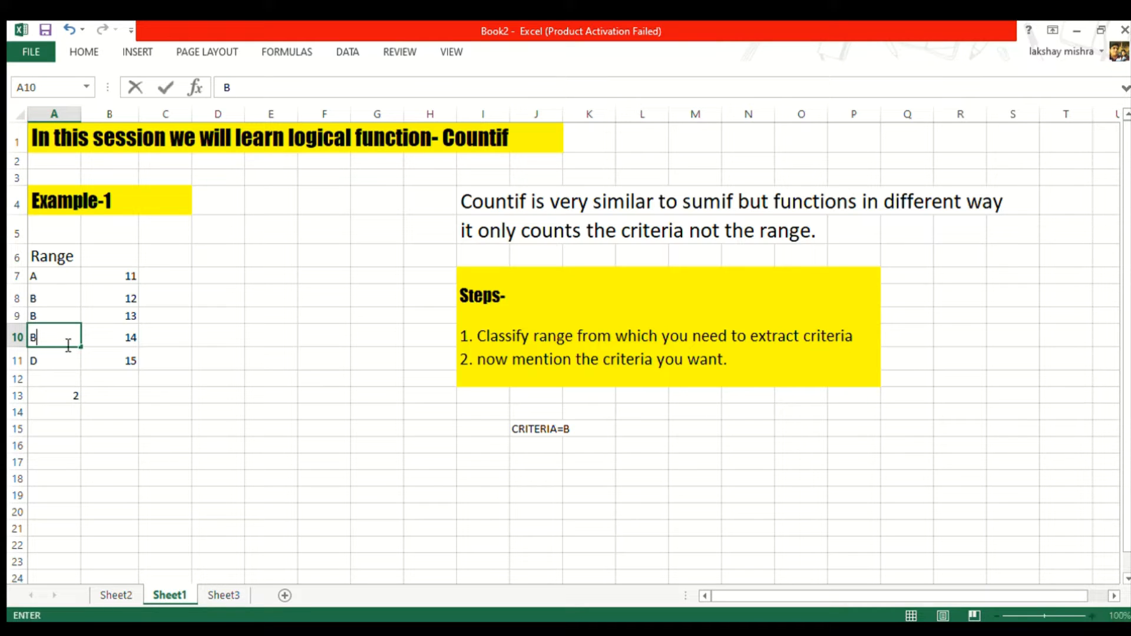
pyautogui.click(77, 357)
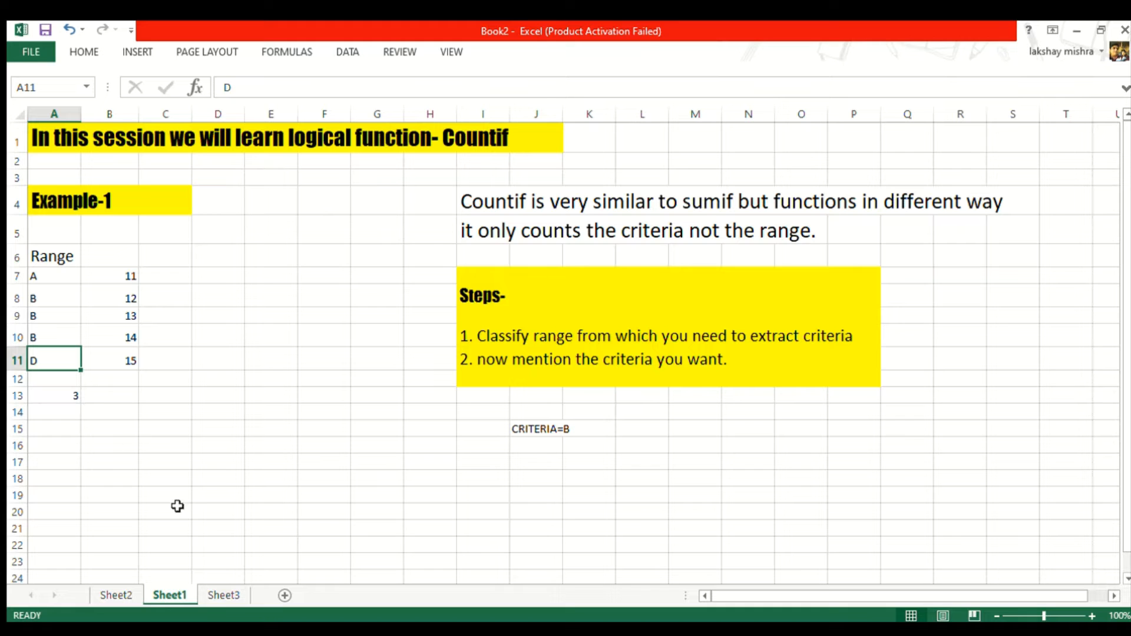
# Step: On Sheet3, write the note CRITERIA 1="B" in cell I15 below the Countifs description
pyautogui.click(221, 596)
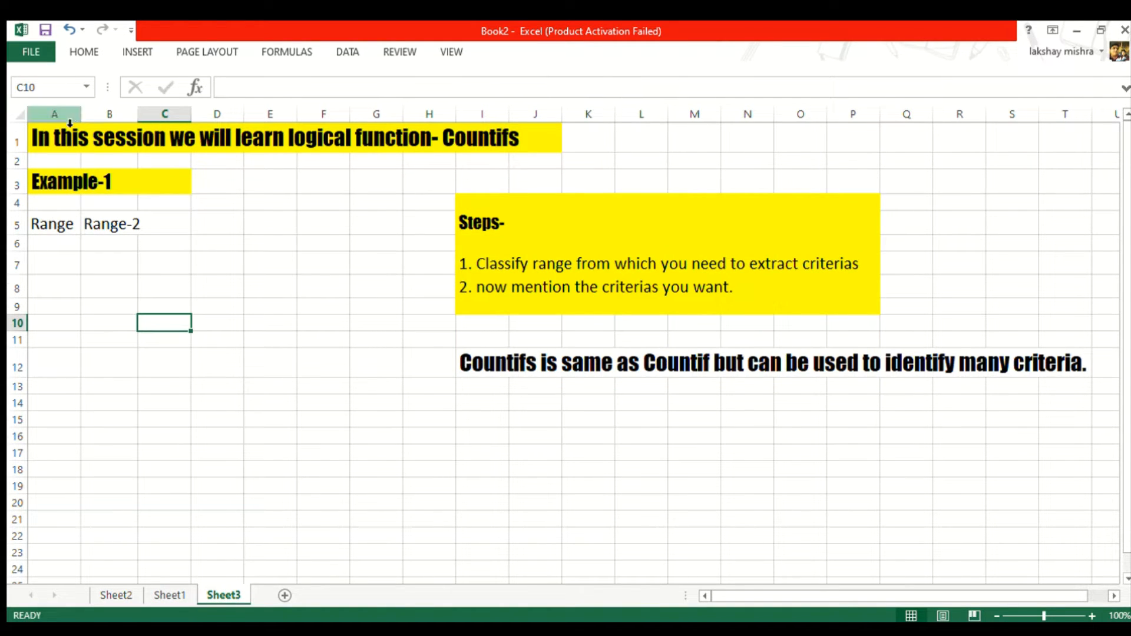
pyautogui.moveTo(37, 139); pyautogui.dragTo(544, 158)
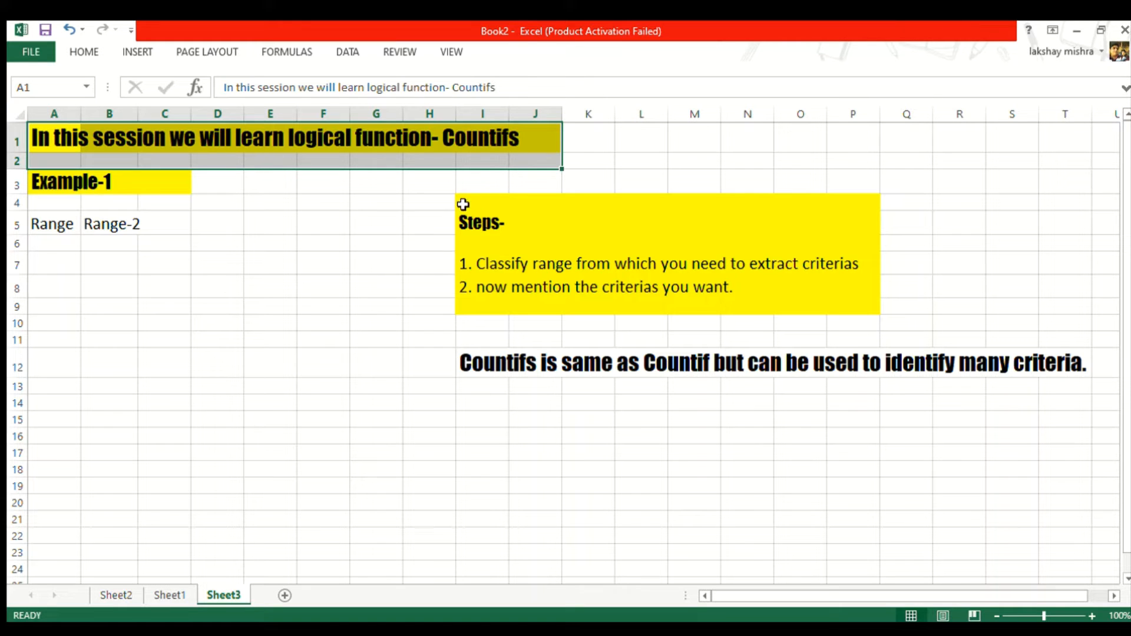
pyautogui.moveTo(459, 359); pyautogui.dragTo(1085, 384)
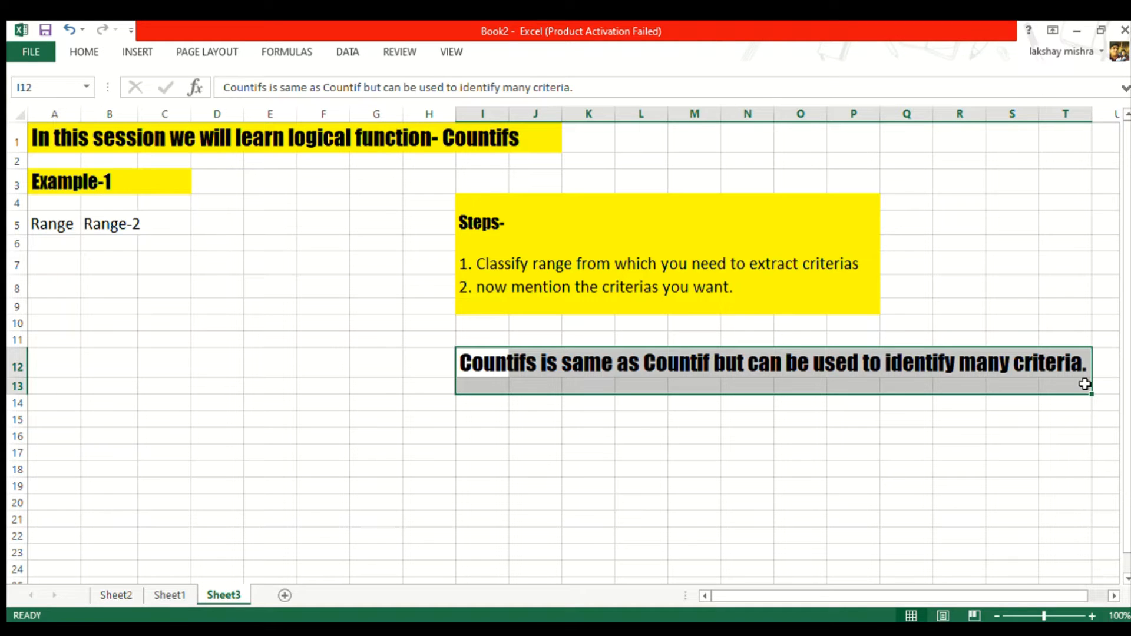
pyautogui.moveTo(457, 202); pyautogui.dragTo(876, 319)
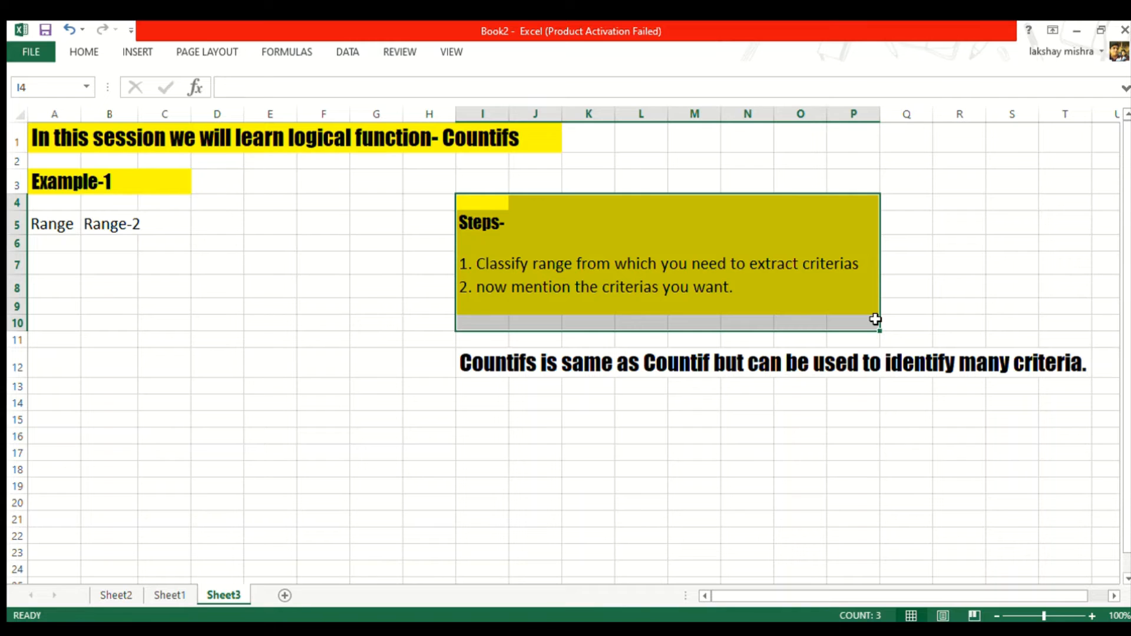
pyautogui.click(492, 422)
pyautogui.write('CT')
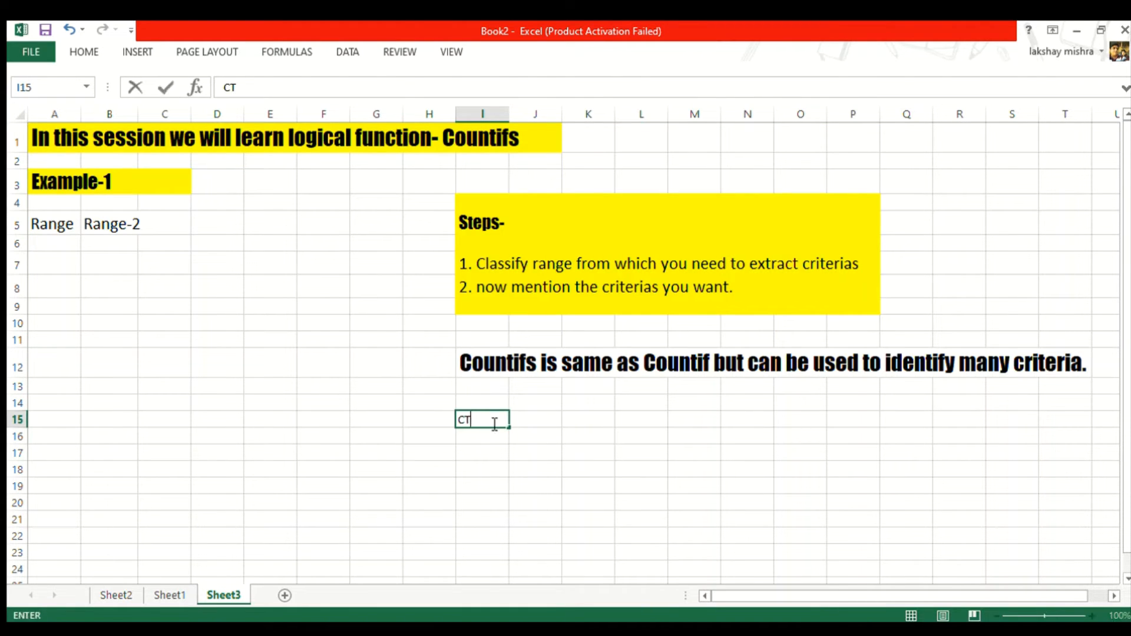
pyautogui.press('BackSpace')
pyautogui.write('RITERIA 1="B')
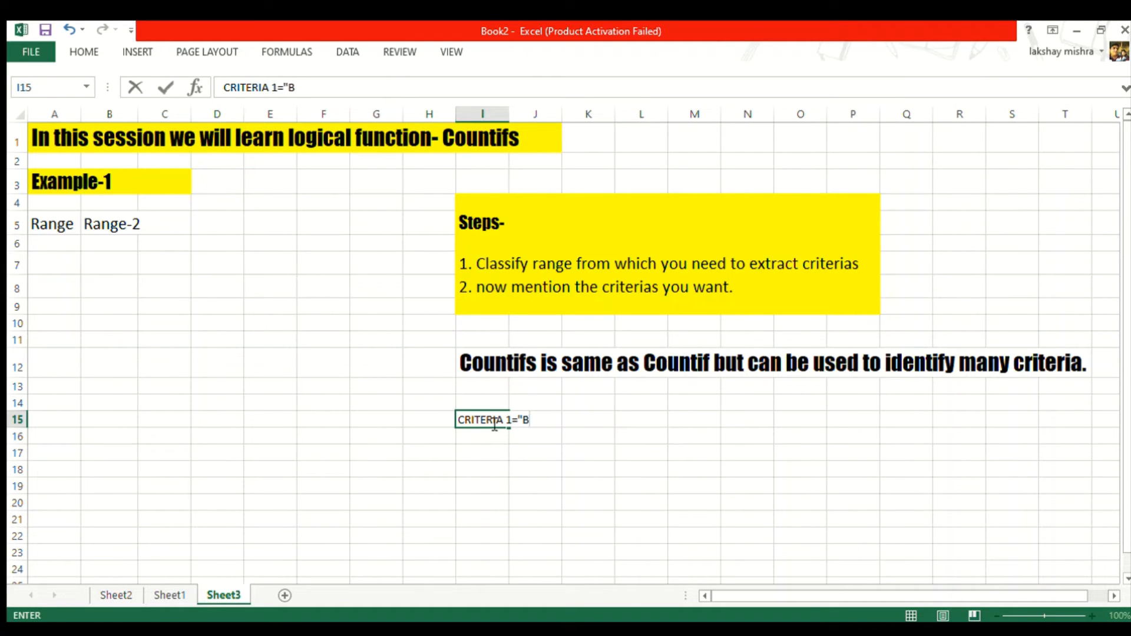
pyautogui.write('"')
pyautogui.press('Return')
# Step: Add the second note CRITERIA 2="BALL" in cell I16
pyautogui.write('CRI')
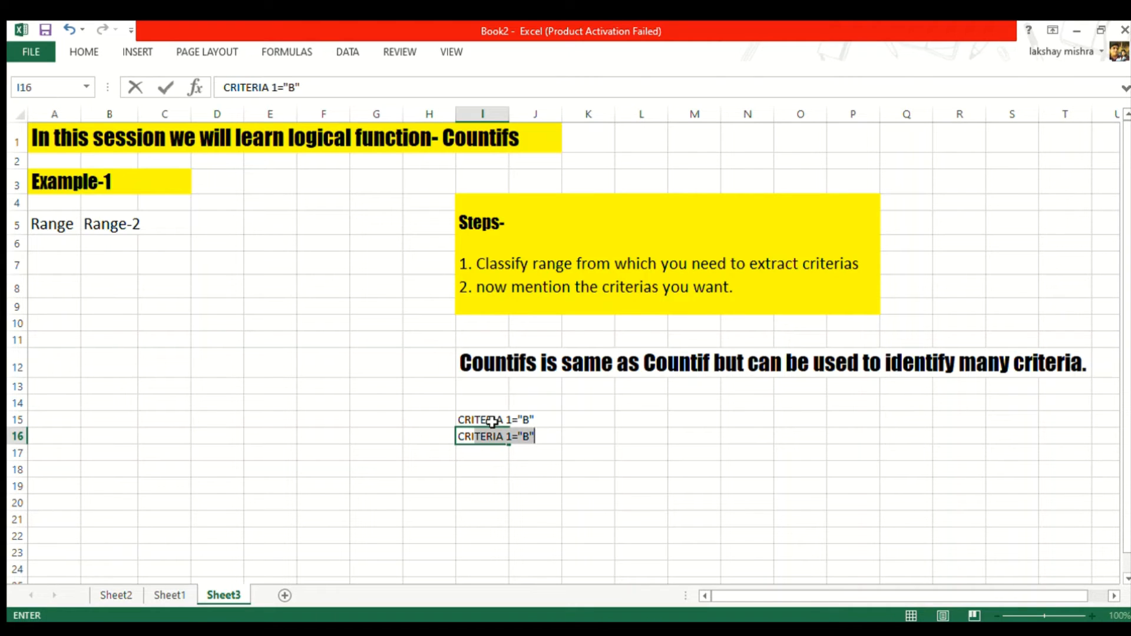
pyautogui.write('TERIA 2')
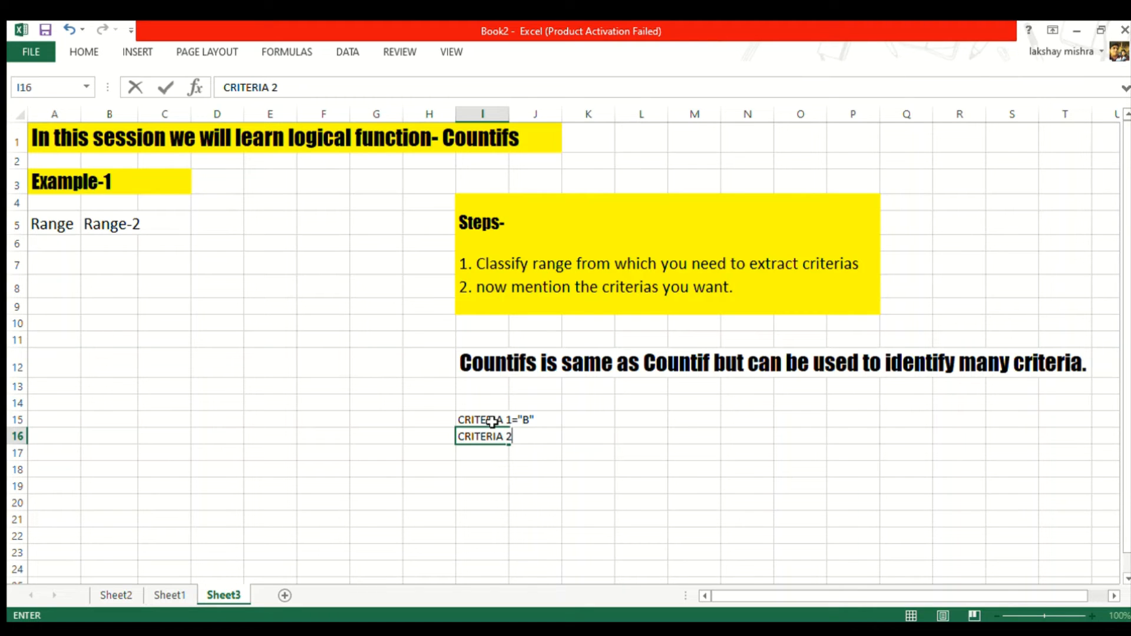
pyautogui.write('="BALL')
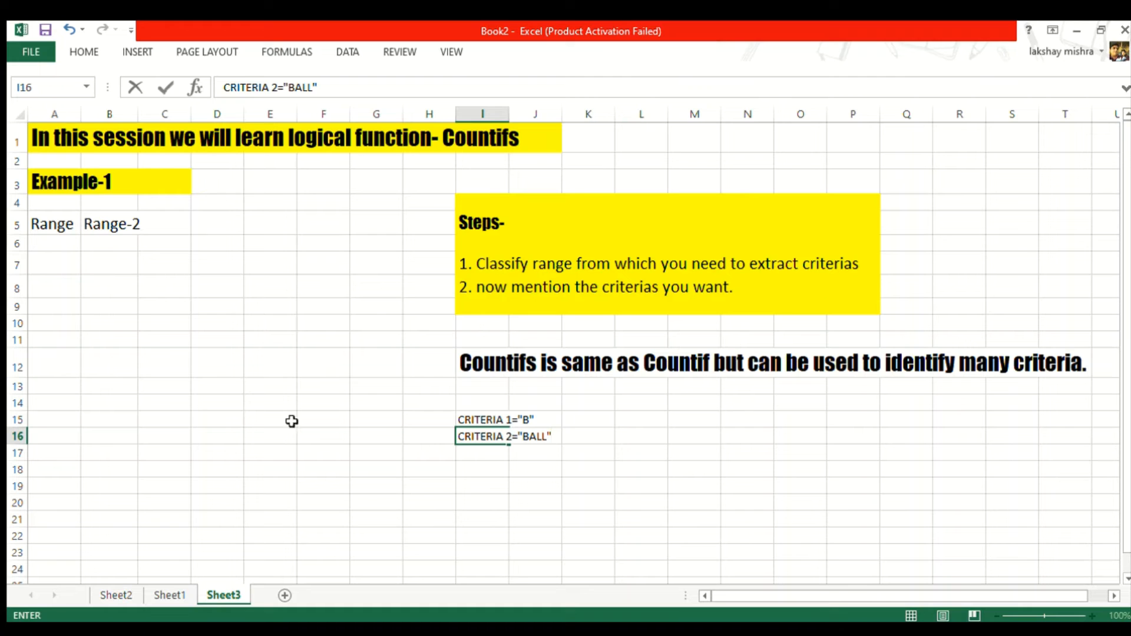
pyautogui.hotkey('ctrl', 'Return')
# Step: Fill cells A6 to A10 under the Range heading with A, B, B, C and D
pyautogui.click(51, 246)
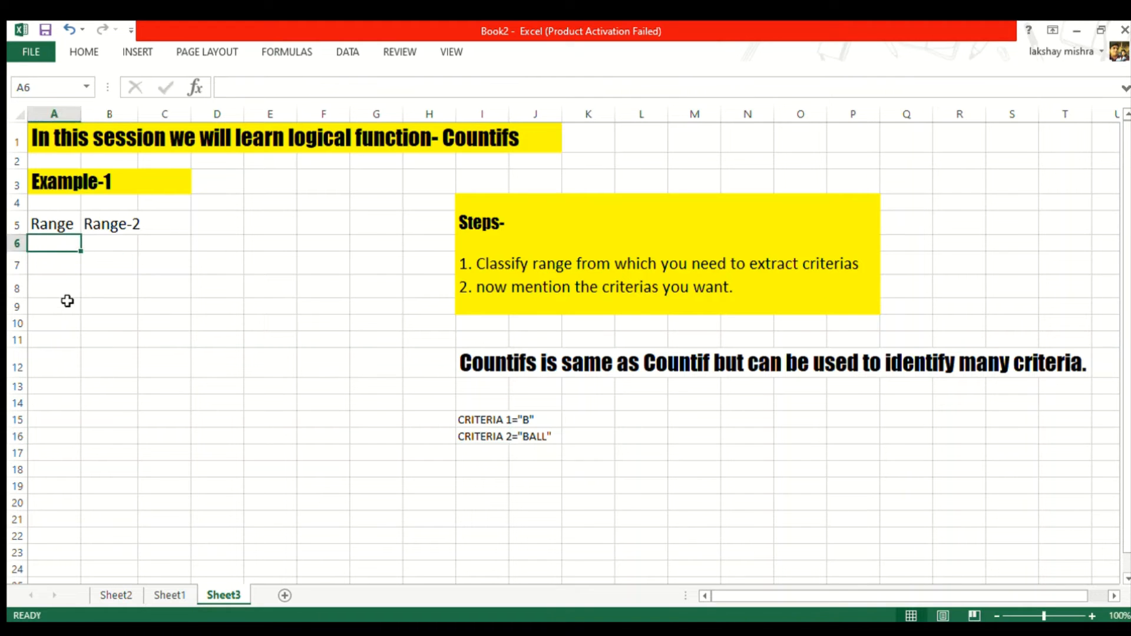
pyautogui.write('A')
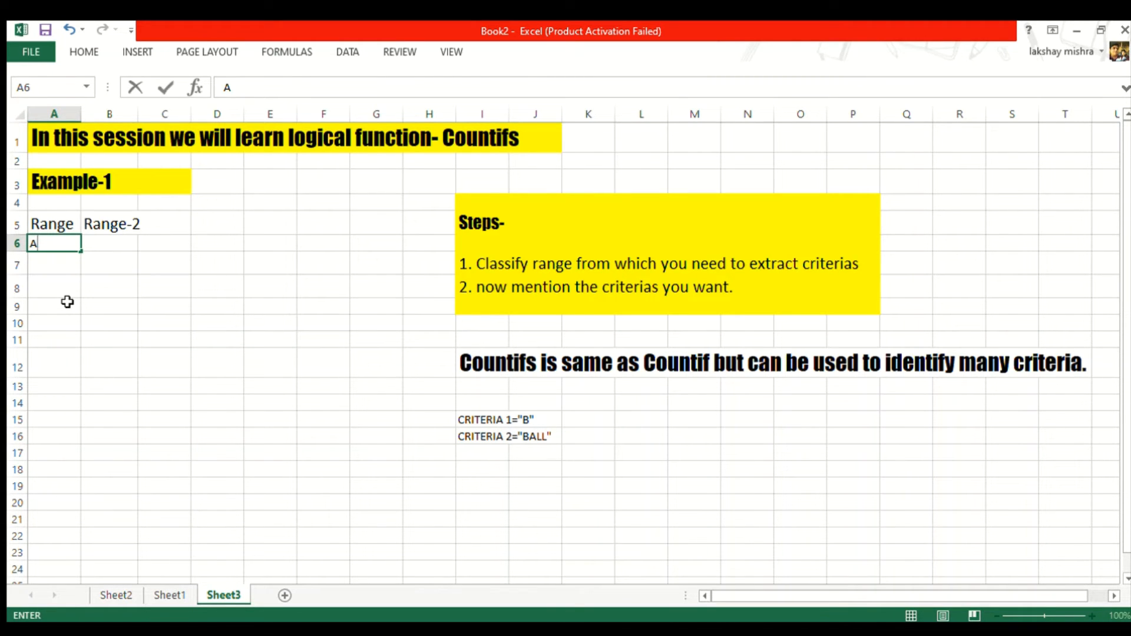
pyautogui.press('Return')
pyautogui.write('B')
pyautogui.press('Return')
pyautogui.write('B')
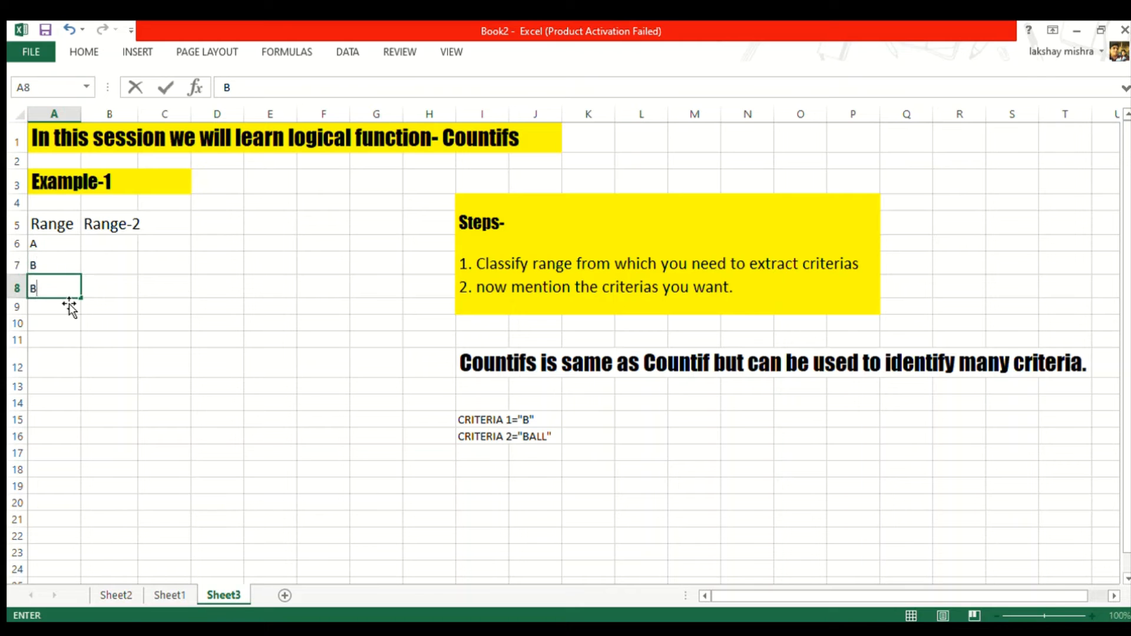
pyautogui.press('Return')
pyautogui.write('C')
pyautogui.press('Return')
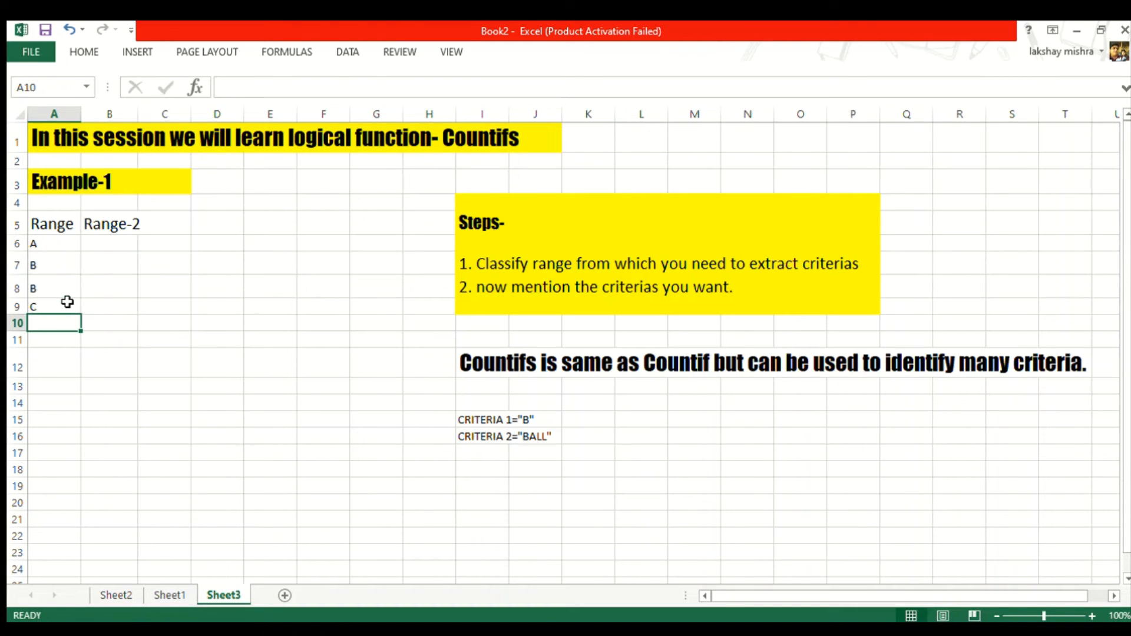
pyautogui.write('D')
# Step: Fill cells B6 to B10 under the Range-2 heading with APPLE, BALL, BAT, CAT and COUNT
pyautogui.click(104, 247)
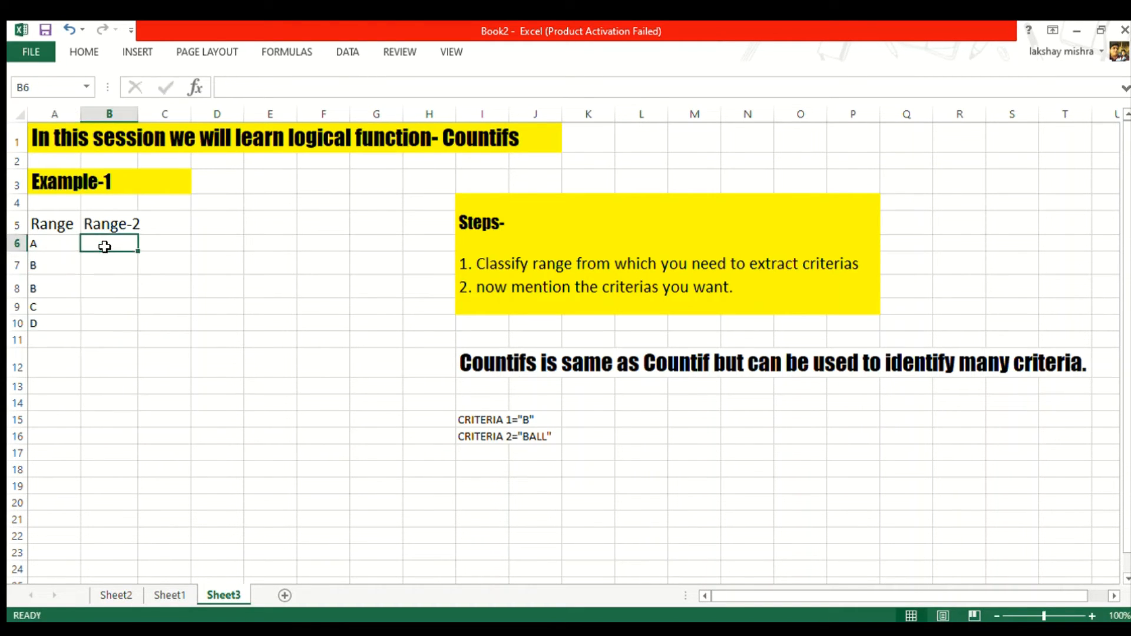
pyautogui.write('APPLE')
pyautogui.press('Return')
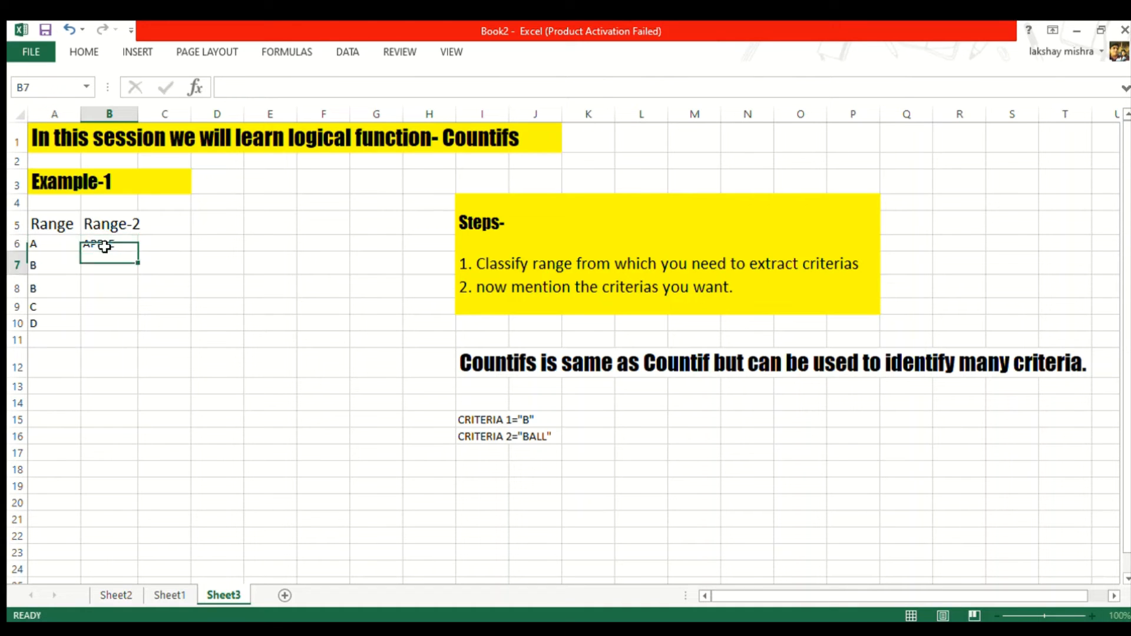
pyautogui.write('BALL')
pyautogui.press('Return')
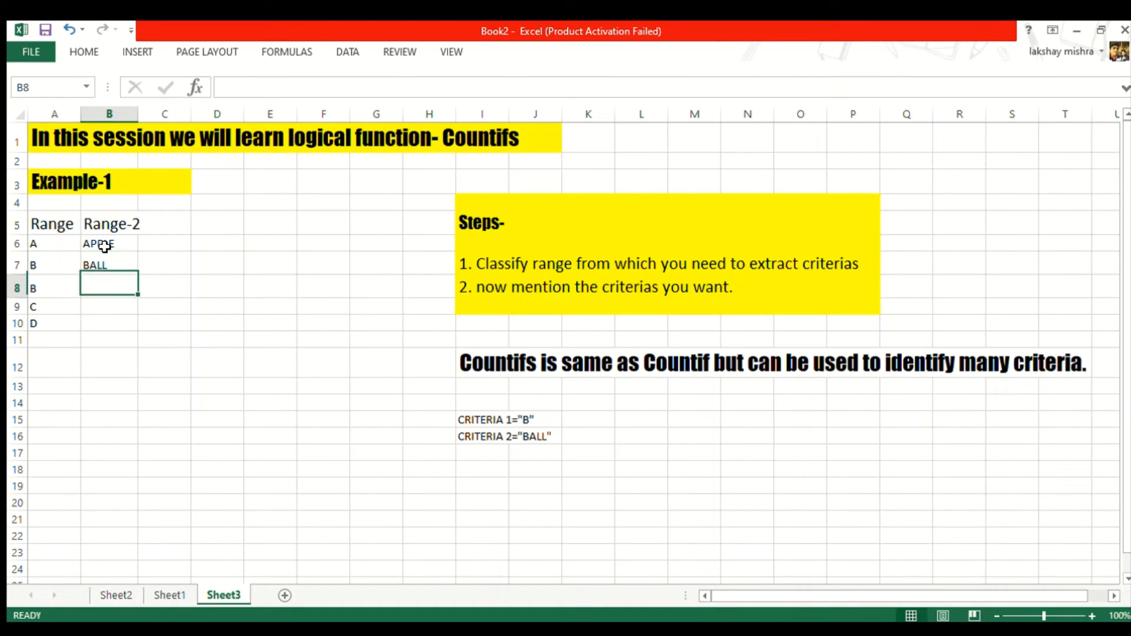
pyautogui.write('BAT')
pyautogui.press('Return')
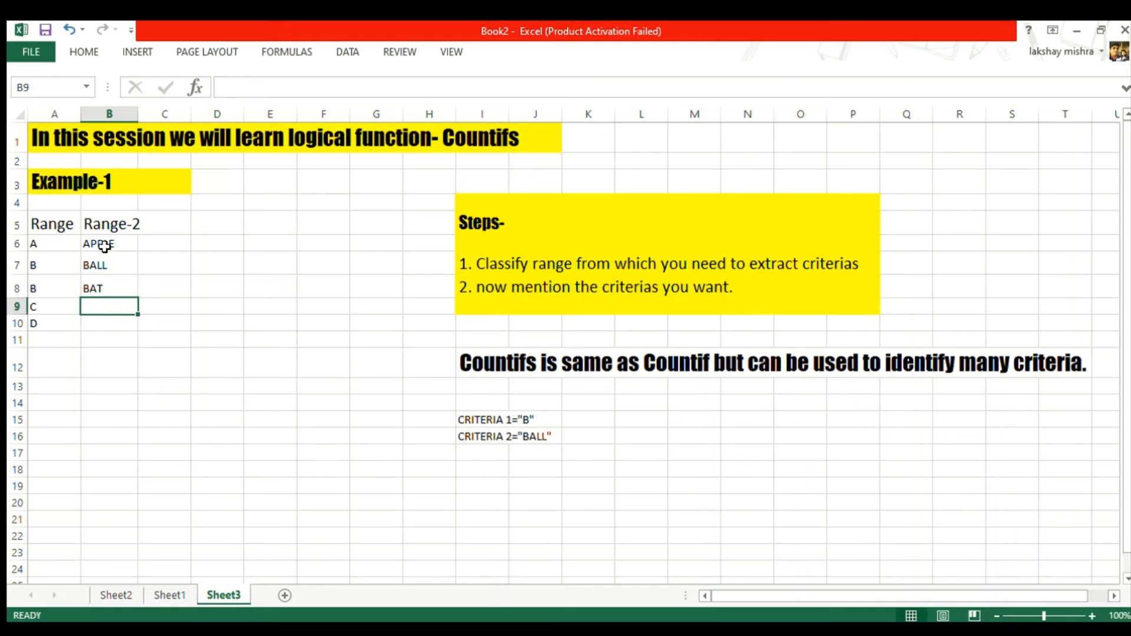
pyautogui.write('CAT')
pyautogui.press('Return')
pyautogui.write('C')
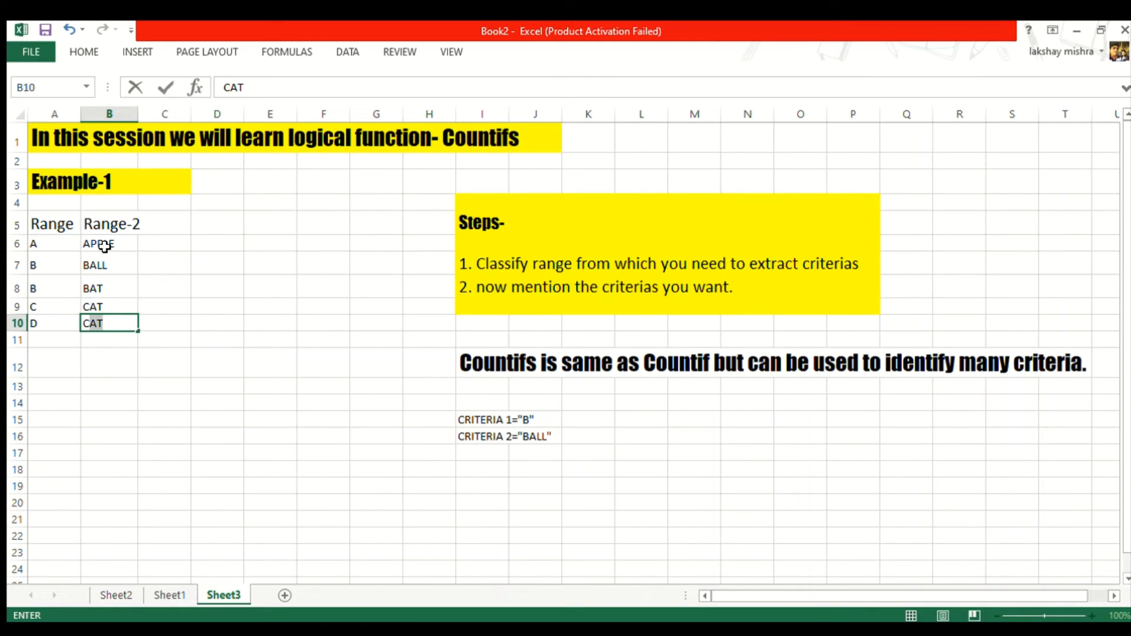
pyautogui.write('OUNT')
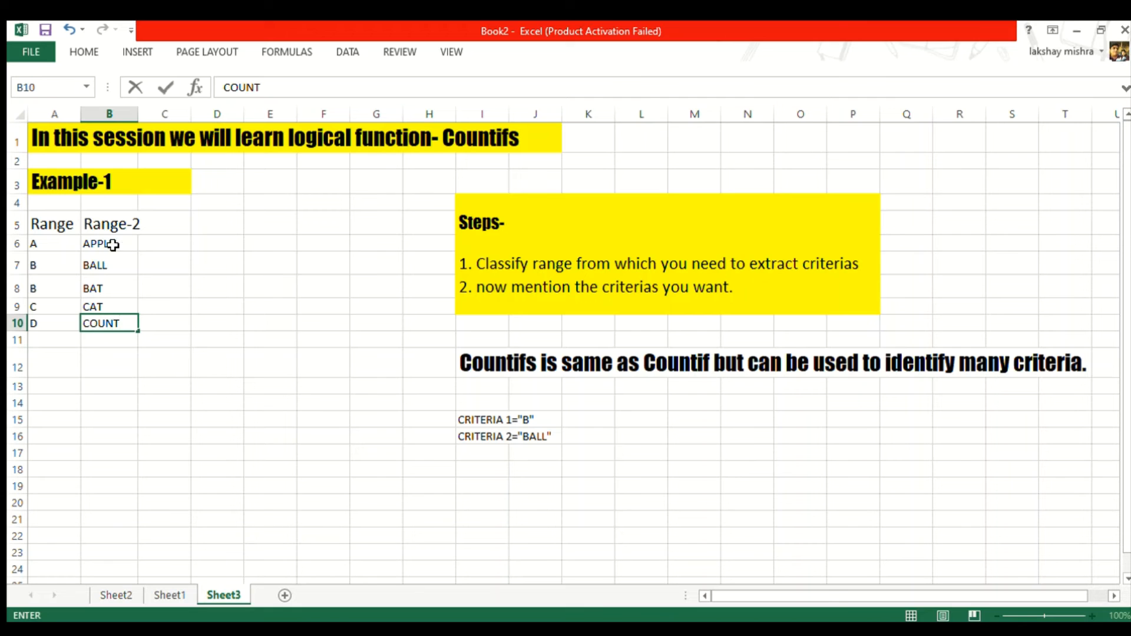
# Step: Fill cells C6 to C10 beside the Range-2 entries with the numbers 11, 12, 13, 14 and 15
pyautogui.click(178, 249)
pyautogui.write('11')
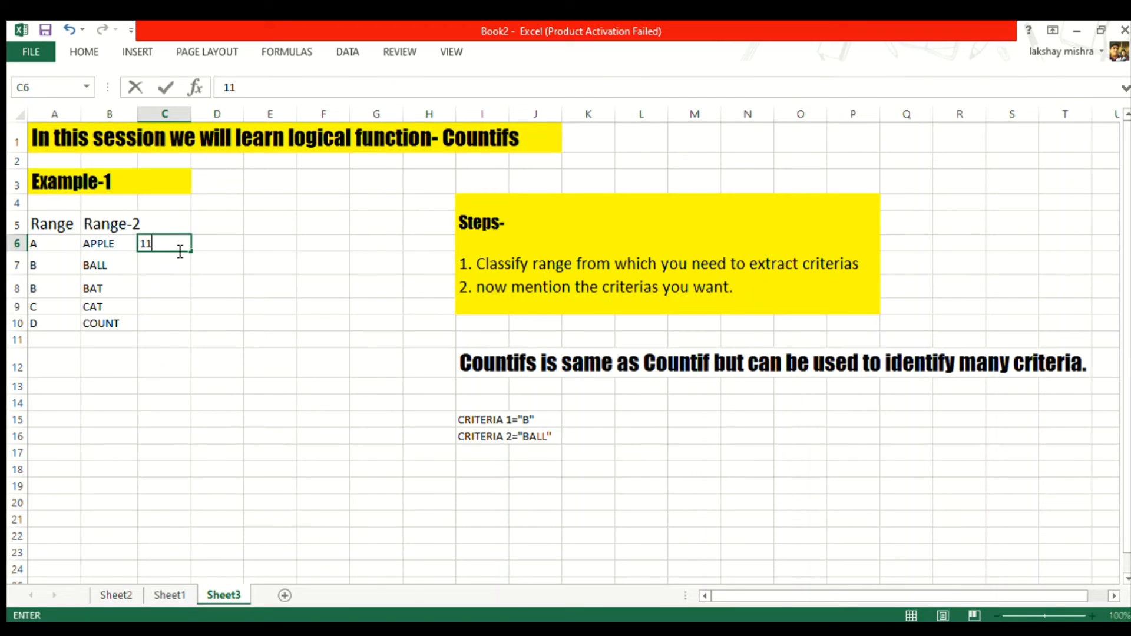
pyautogui.press('Return')
pyautogui.write('12')
pyautogui.press('Return')
pyautogui.write('13')
pyautogui.press('Return')
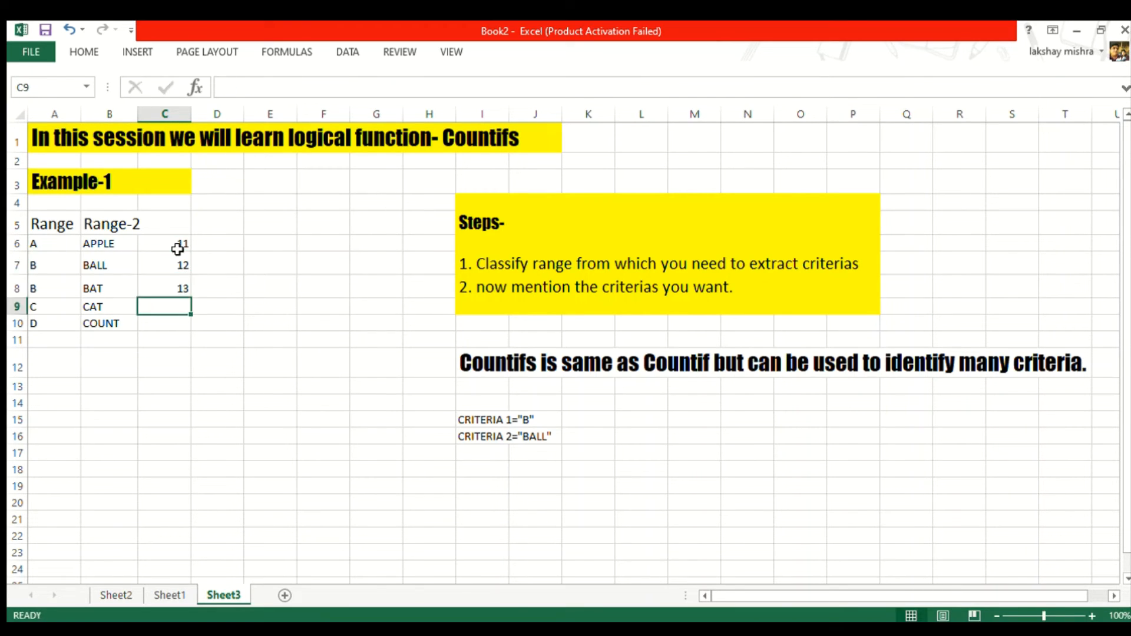
pyautogui.write('14')
pyautogui.press('Return')
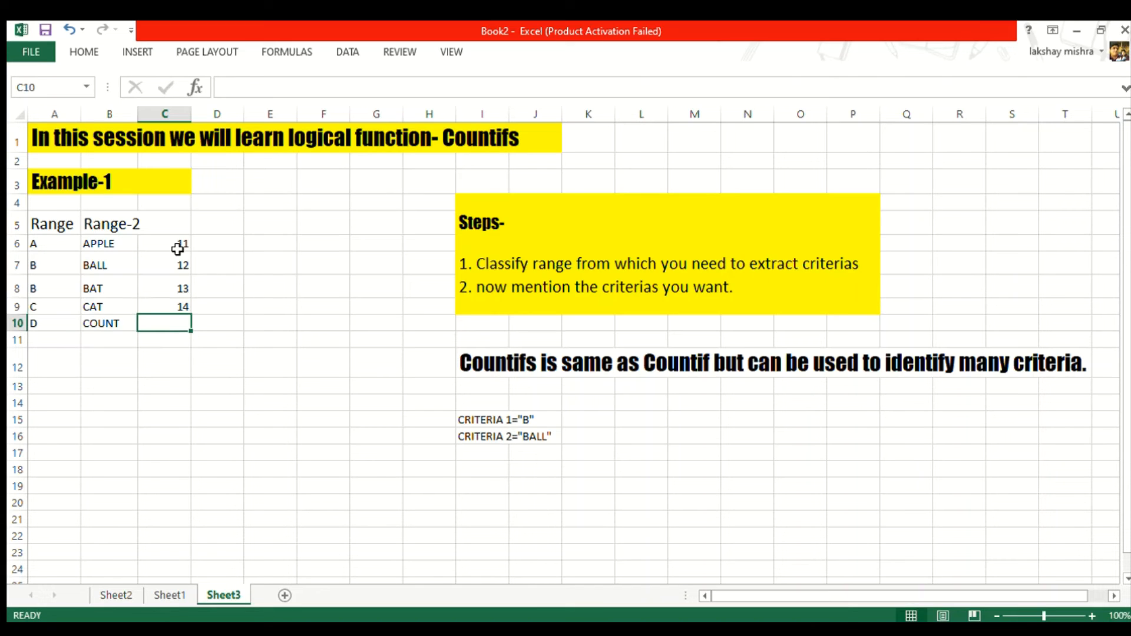
pyautogui.write('15')
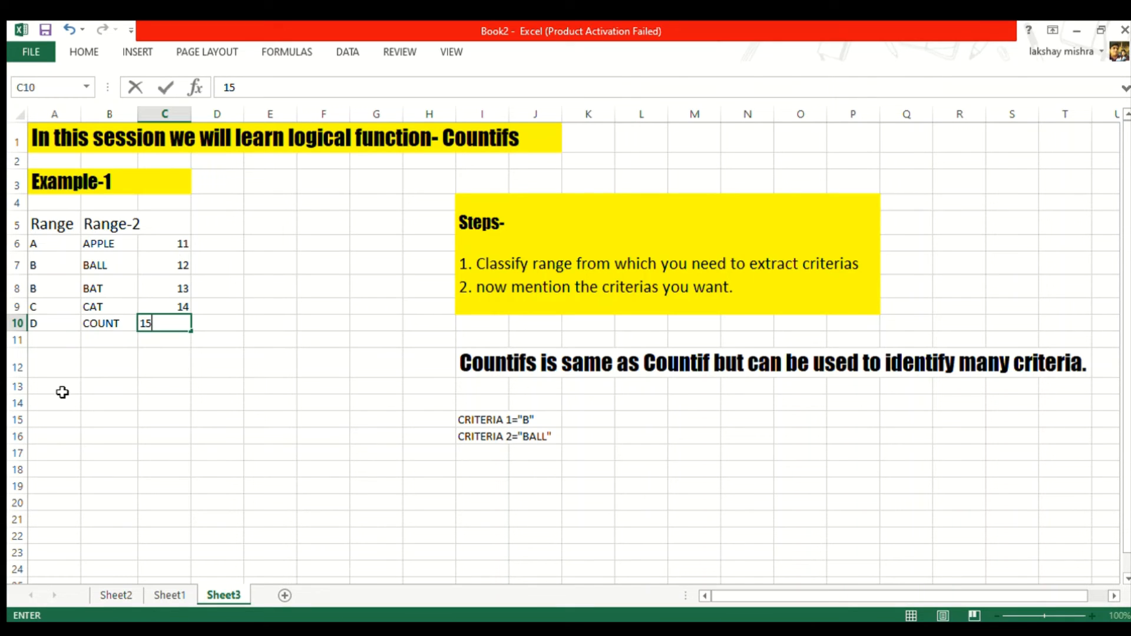
pyautogui.click(61, 392)
pyautogui.write('COU')
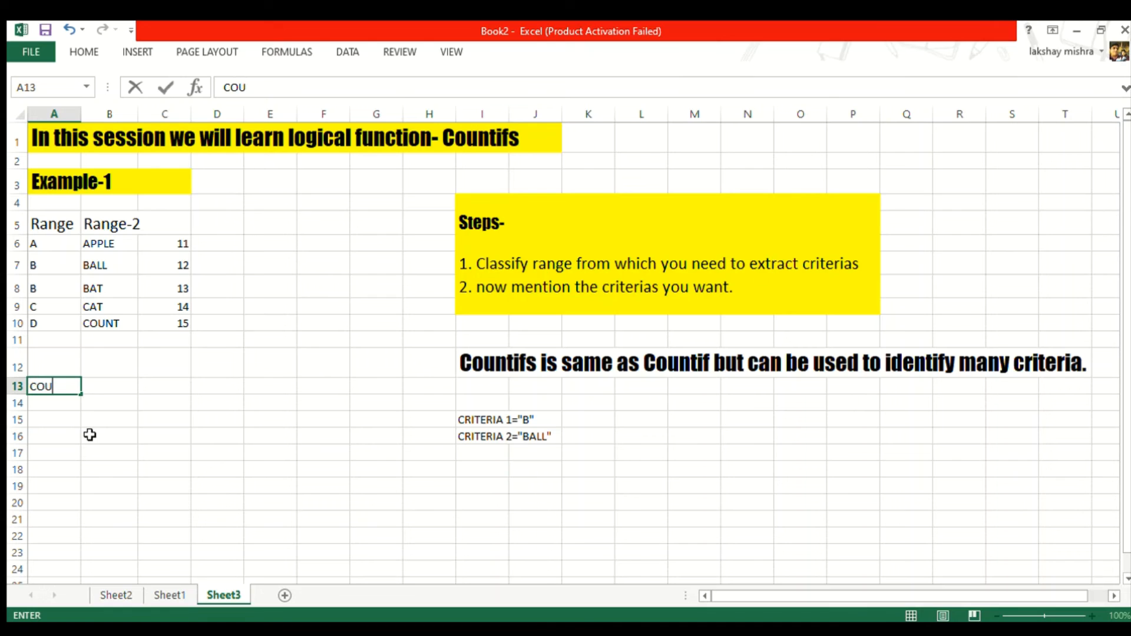
pyautogui.write('NTIFS')
pyautogui.press('BackSpace')
pyautogui.press('BackSpace')
pyautogui.press('BackSpace')
pyautogui.press('BackSpace')
pyautogui.press('BackSpace')
pyautogui.press('BackSpace')
pyautogui.press('BackSpace')
pyautogui.press('BackSpace')
# Step: Enter the formula =COUNTIFS(A6:A10,"B",B6:B10,"BALL") in cell A13 to count the rows meeting both criteria
pyautogui.write('=COUNTI')
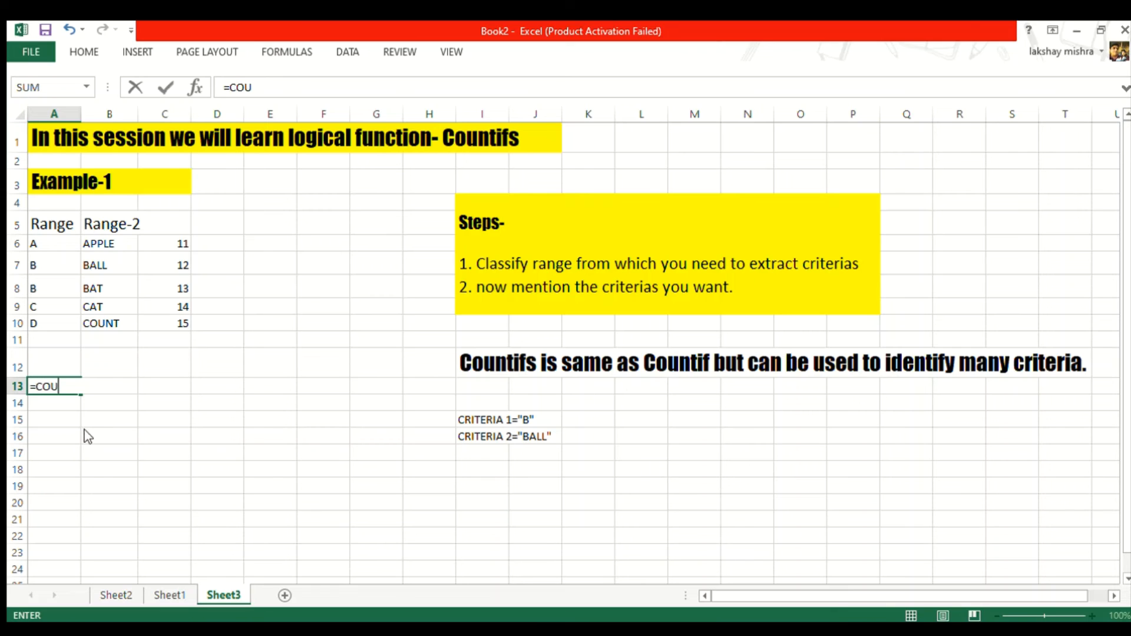
pyautogui.write('FS(')
pyautogui.moveTo(56, 243); pyautogui.dragTo(56, 325)
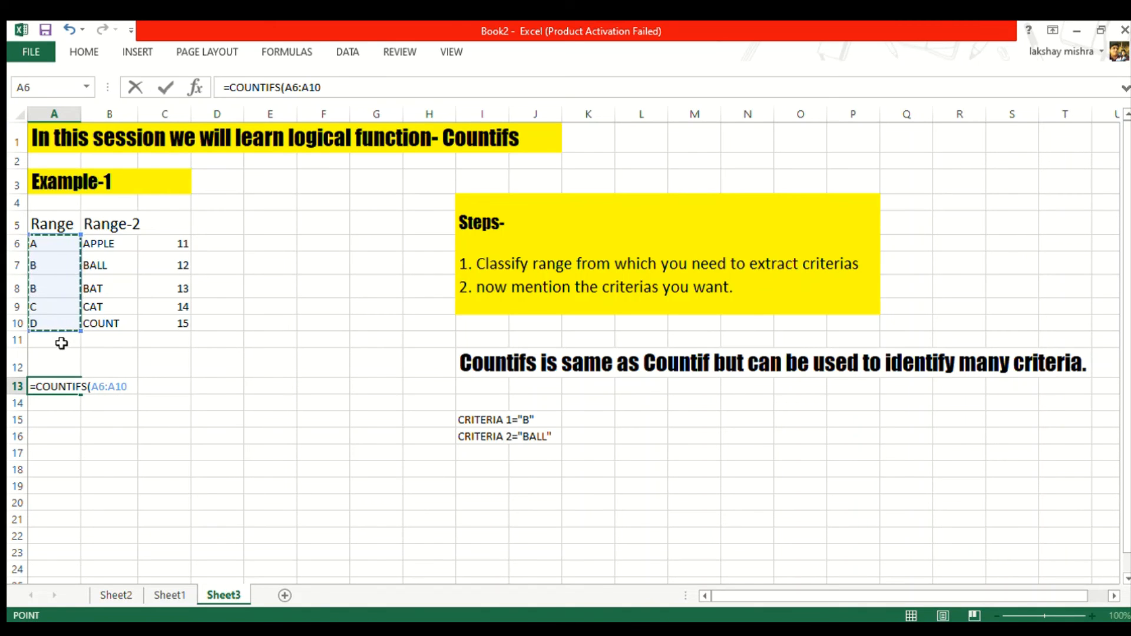
pyautogui.write(',"')
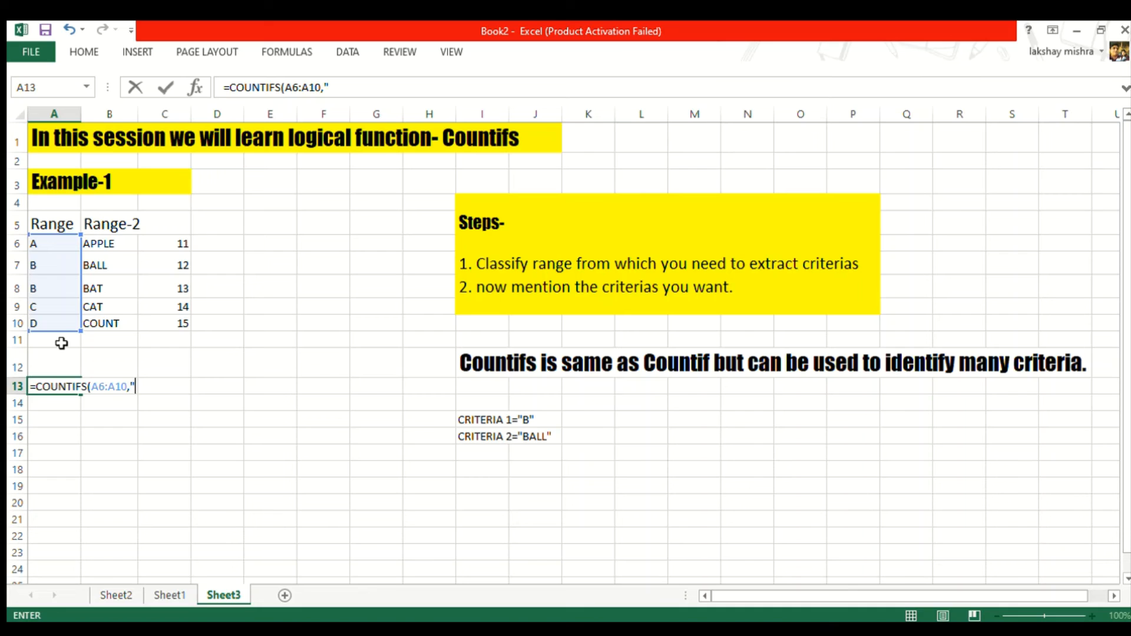
pyautogui.write('B",')
pyautogui.moveTo(104, 244); pyautogui.dragTo(107, 326)
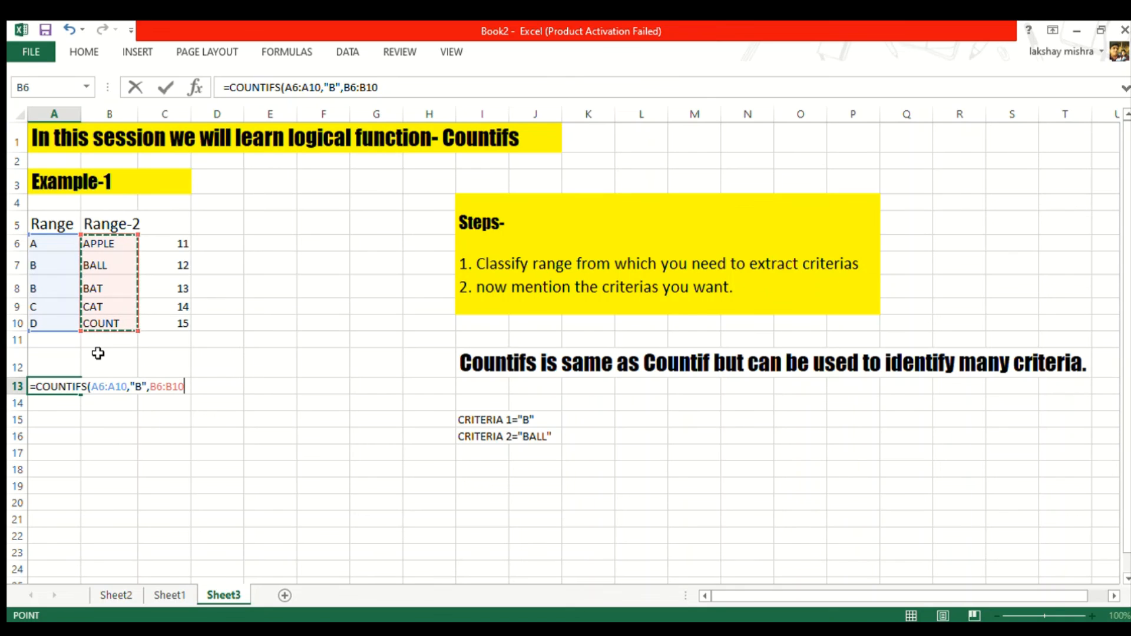
pyautogui.write(',"')
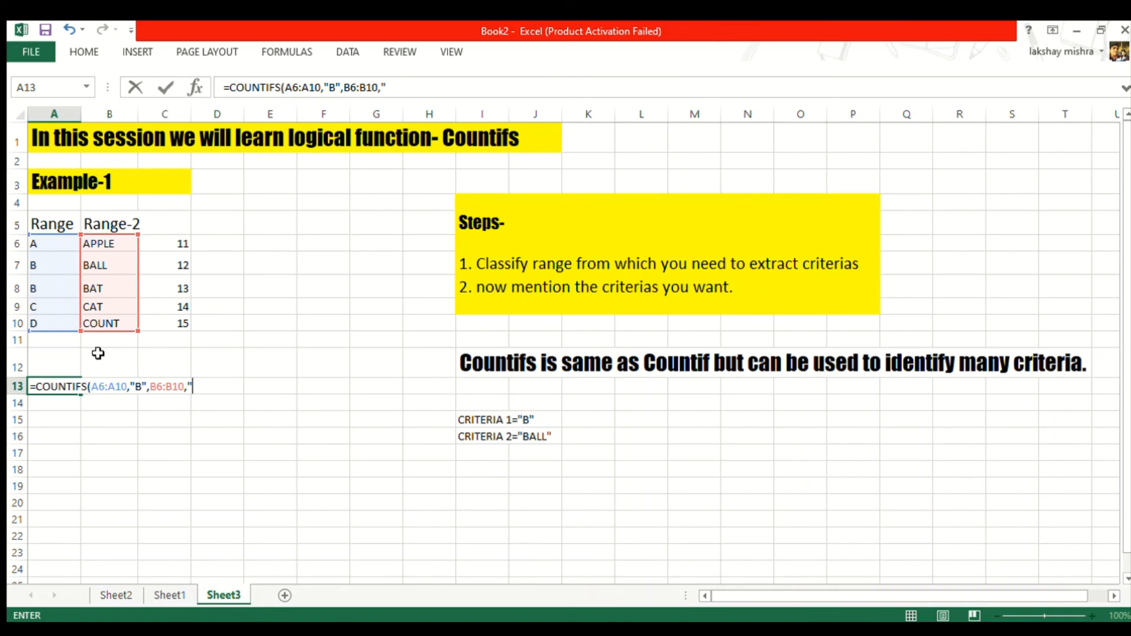
pyautogui.write('BALL")')
pyautogui.press('Return')
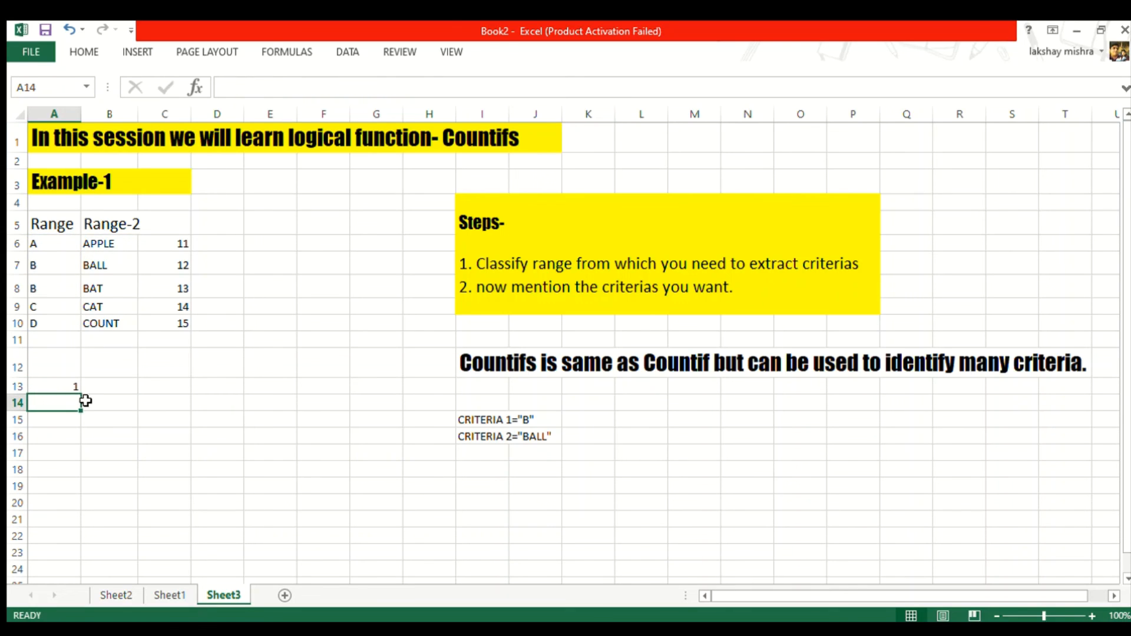
# Step: Replace the Range-2 entry in cell B8 with BALL
pyautogui.click(99, 290)
pyautogui.press('BackSpace')
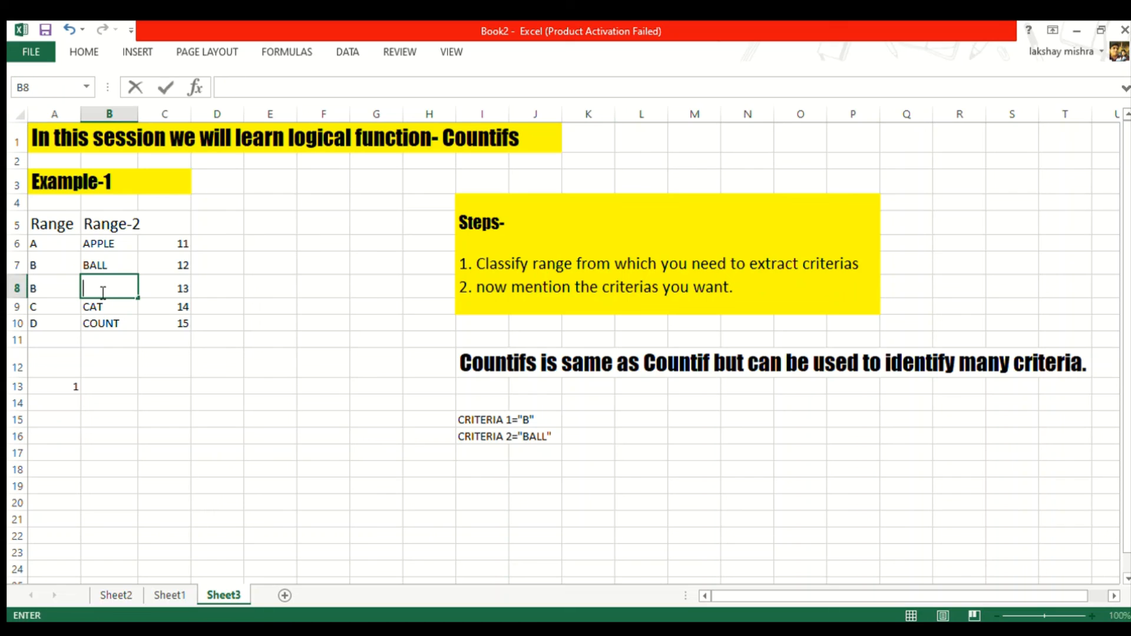
pyautogui.write('BALL')
pyautogui.press('Return')
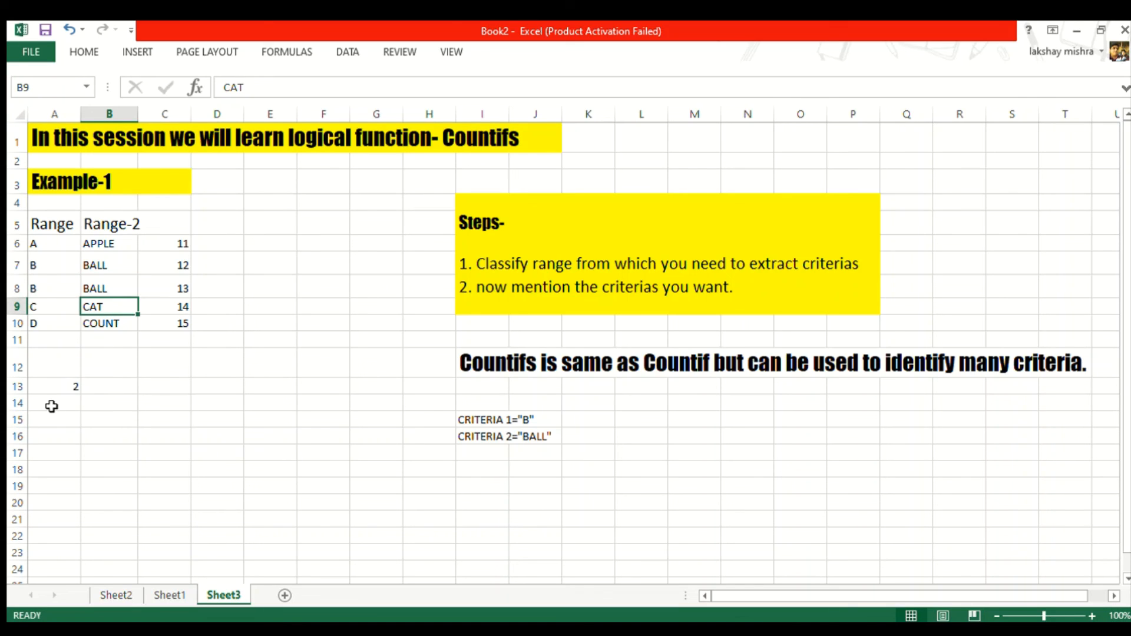